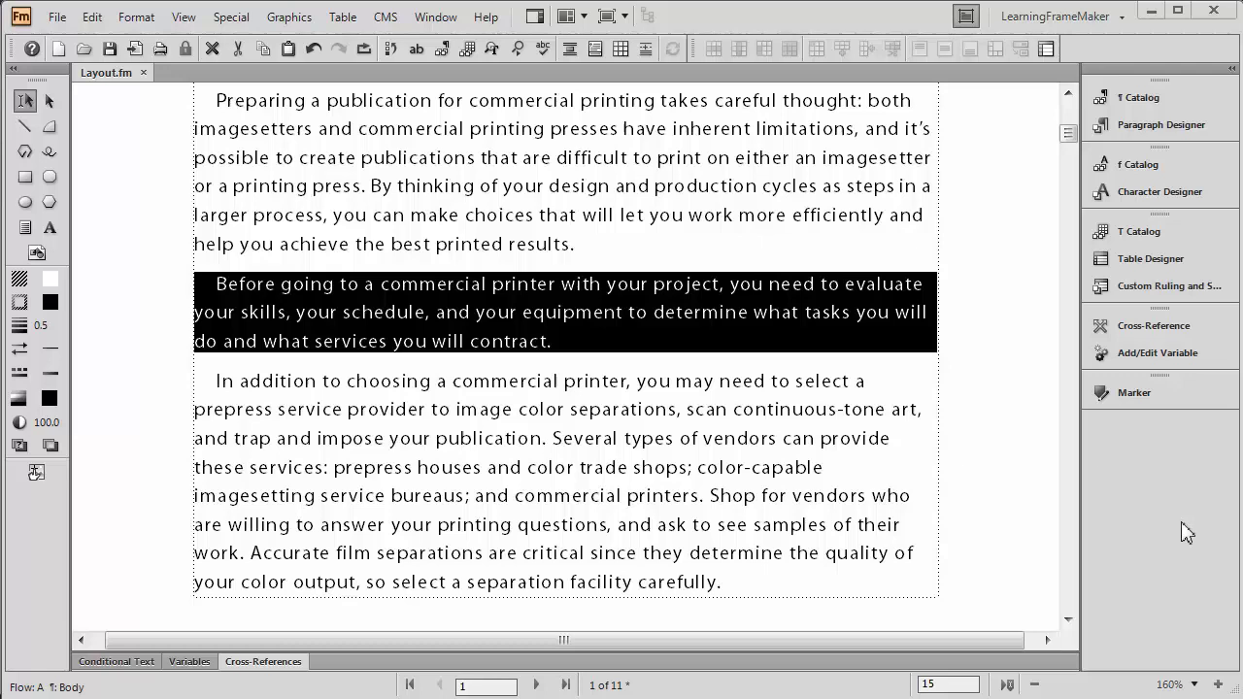
# Create a new paragraph format tagged 'Caution' and apply it to the commercial-printer paragraph.
pyautogui.click(1130, 128)
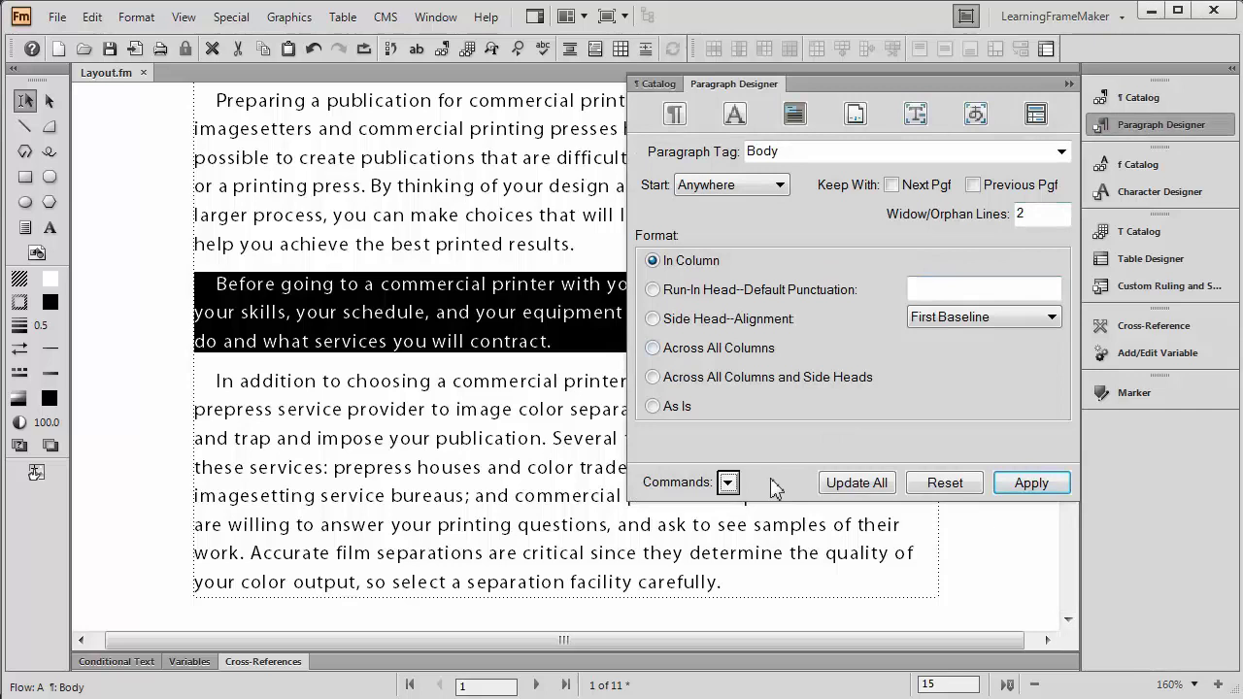
pyautogui.click(728, 483)
pyautogui.click(729, 470)
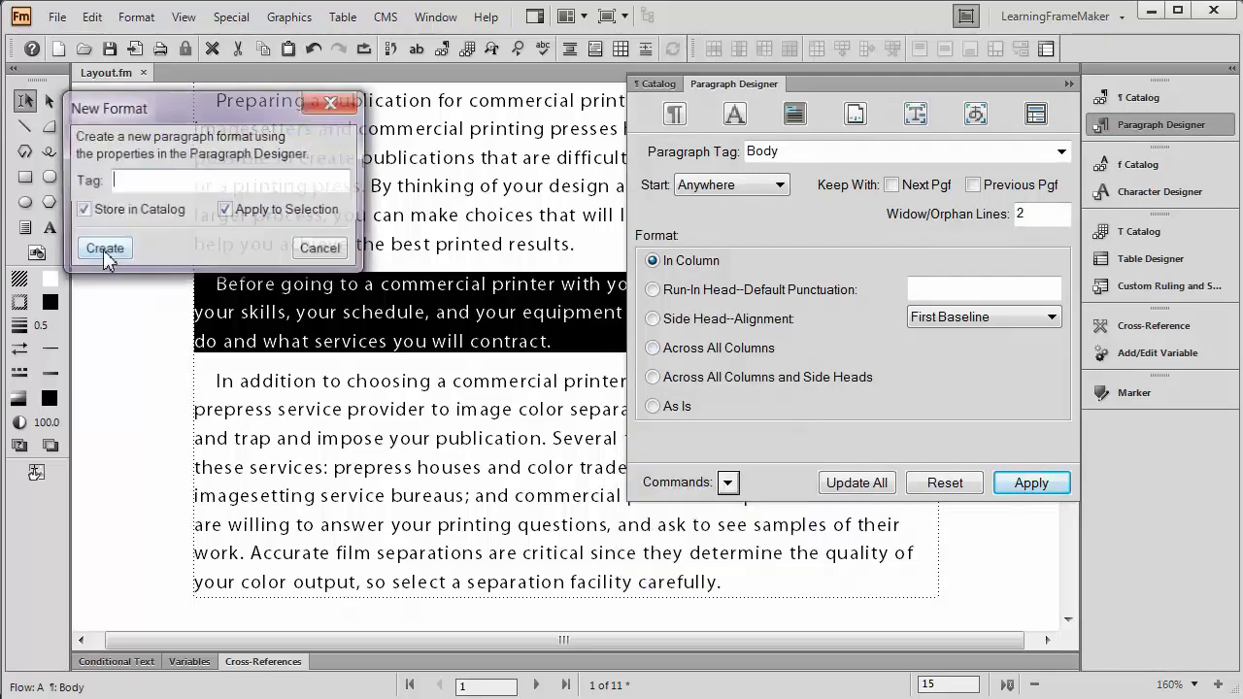
pyautogui.write('Caution')
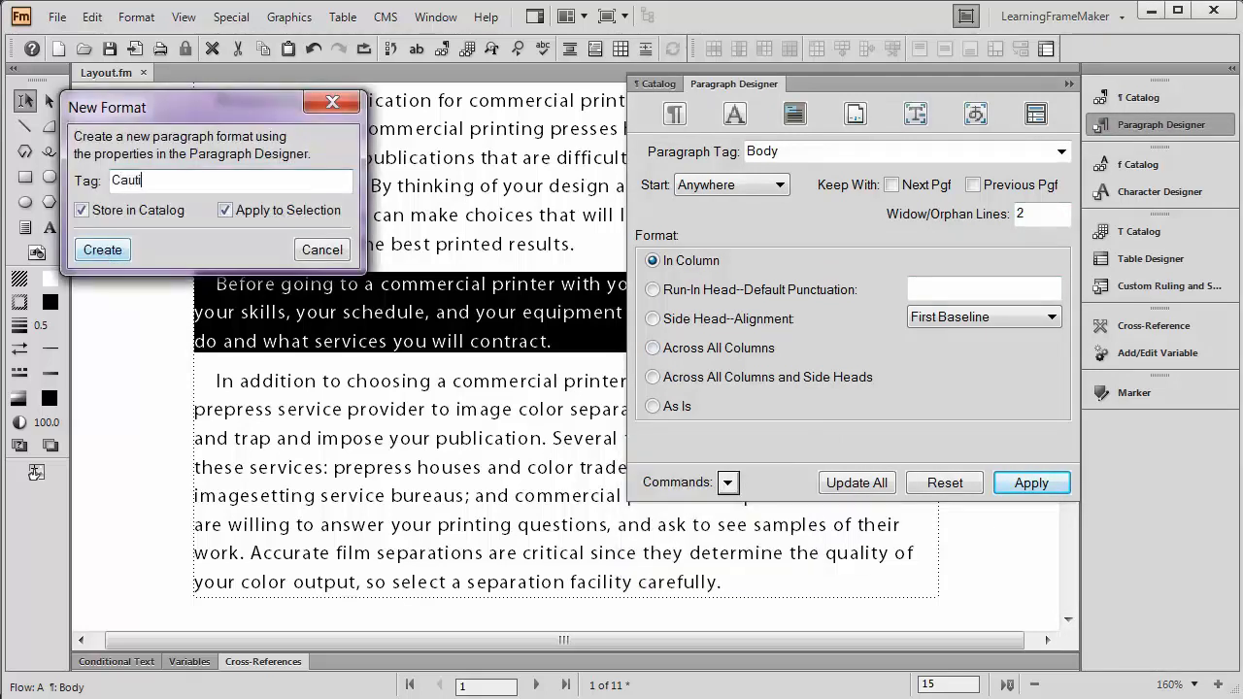
pyautogui.click(99, 252)
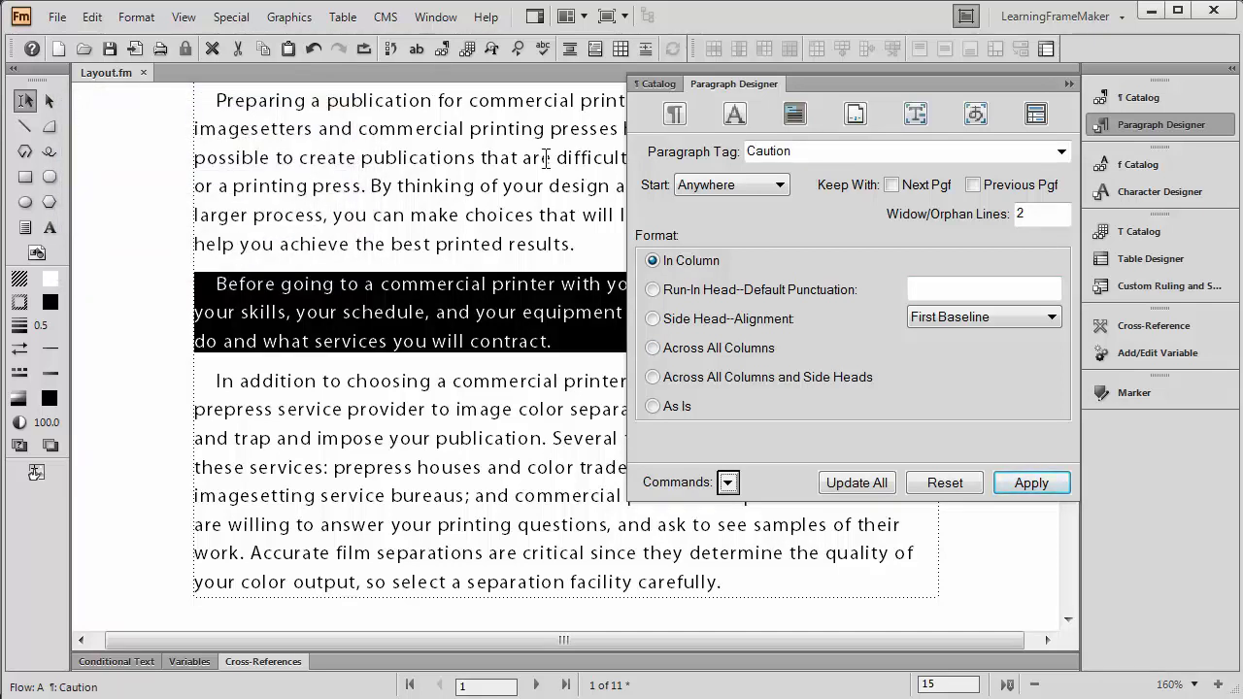
# Set the Caution format's first indent to 0, space above to 10 pt and space below to 5 pt for all Caution paragraphs.
pyautogui.click(675, 115)
pyautogui.click(695, 230)
pyautogui.moveTo(695, 230); pyautogui.dragTo(597, 236)
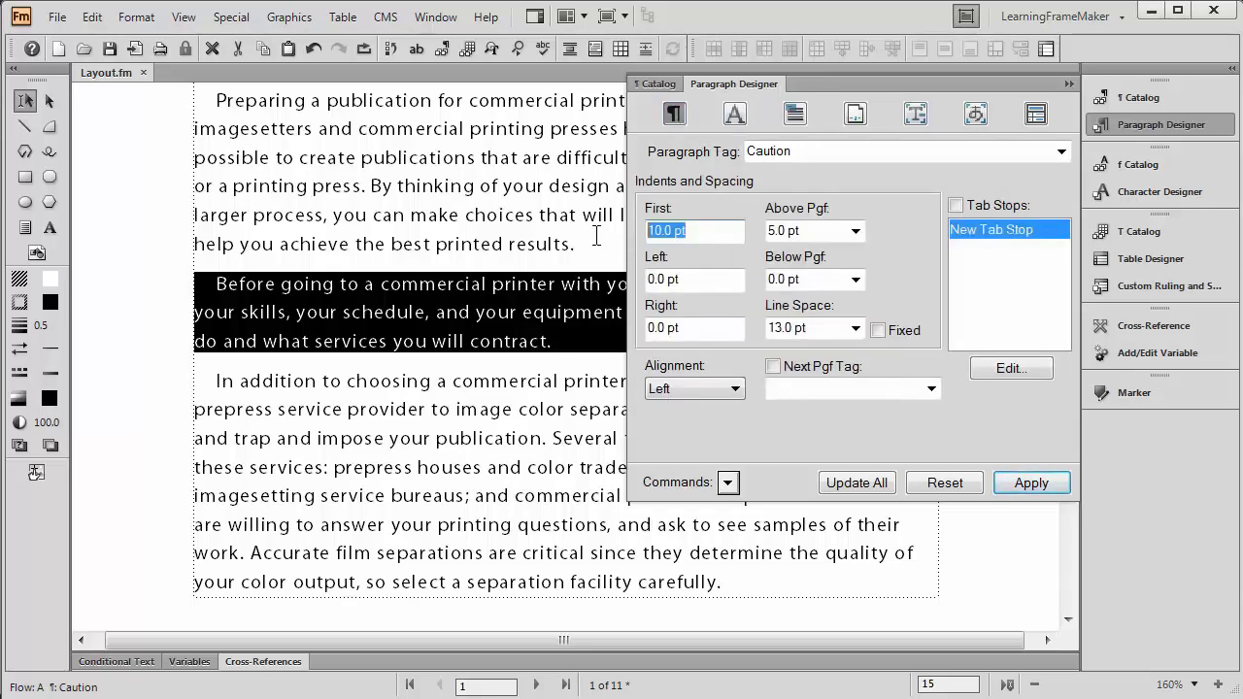
pyautogui.write('0')
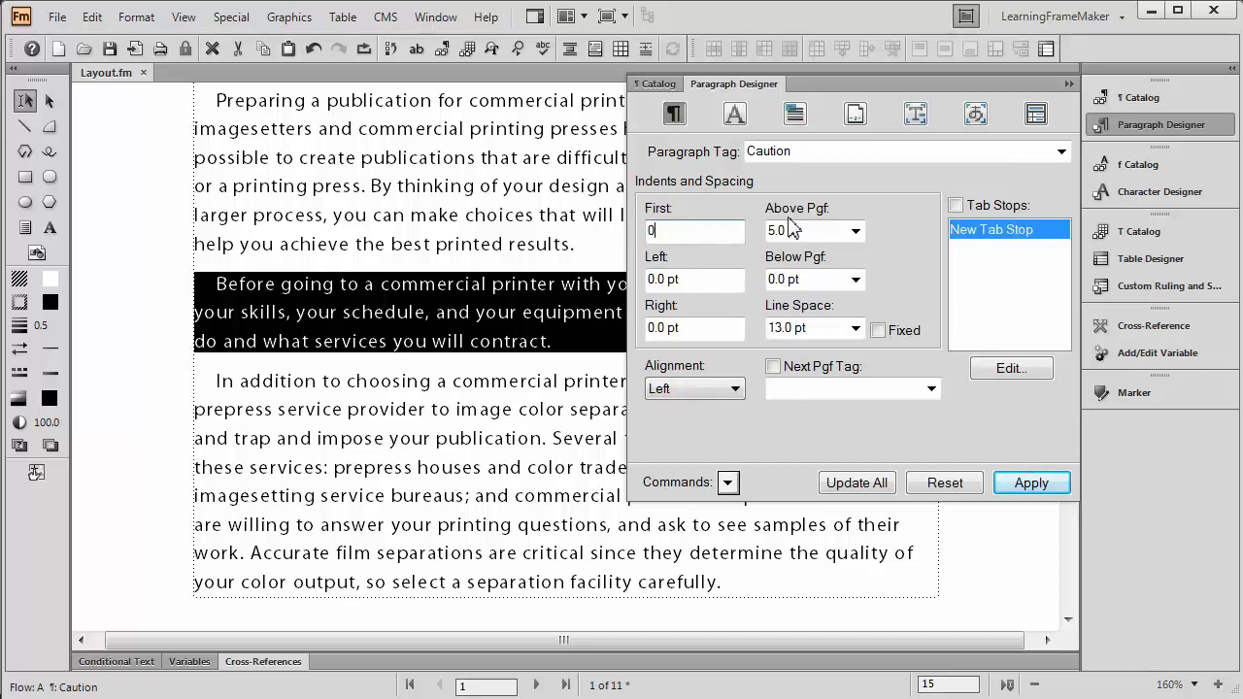
pyautogui.moveTo(805, 230); pyautogui.dragTo(761, 240)
pyautogui.write('10')
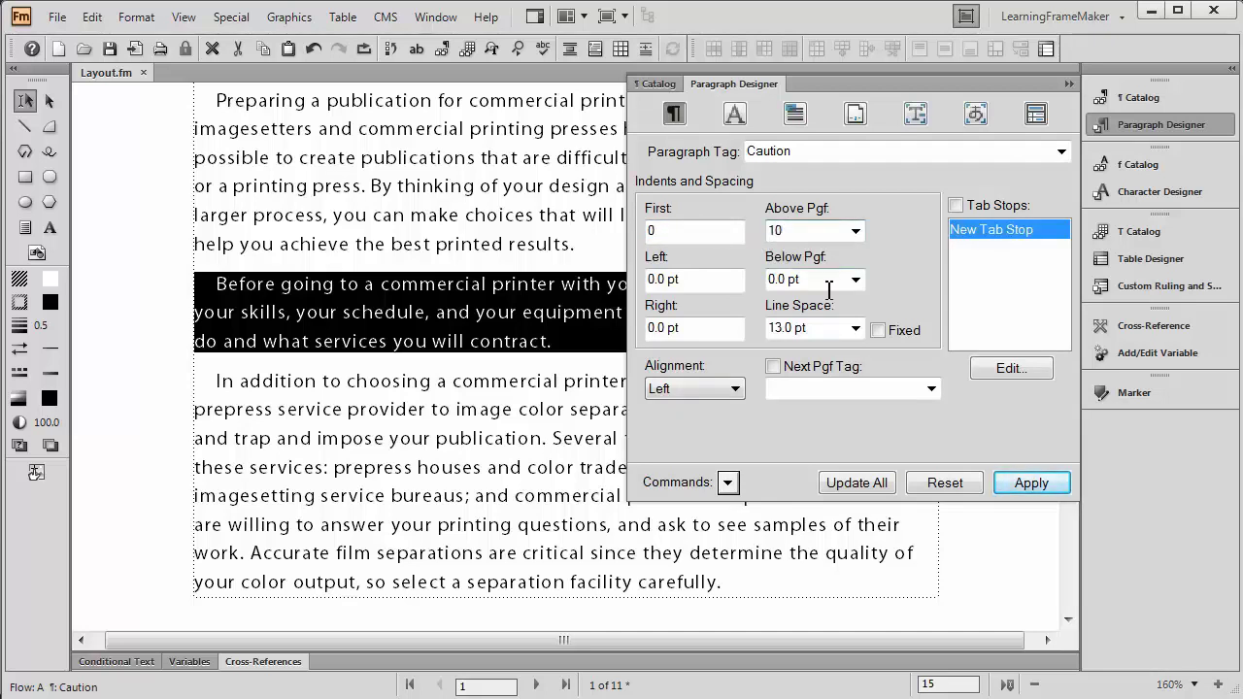
pyautogui.moveTo(822, 281); pyautogui.dragTo(730, 279)
pyautogui.write('5')
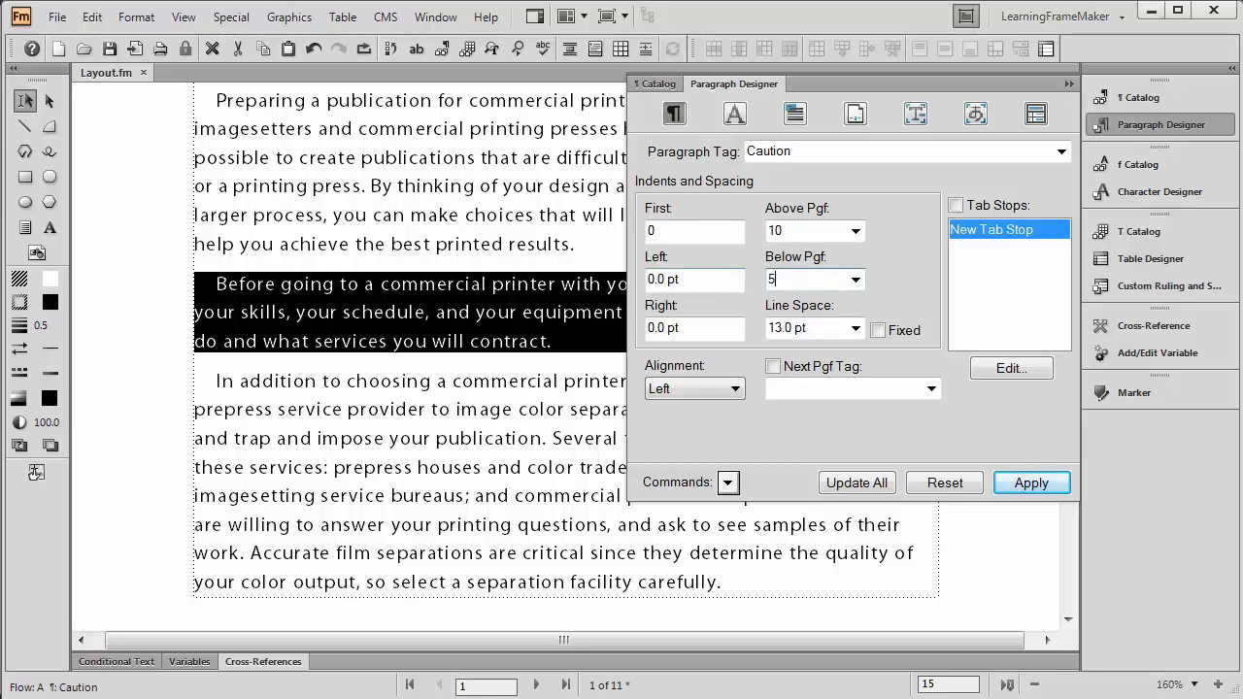
pyautogui.click(871, 489)
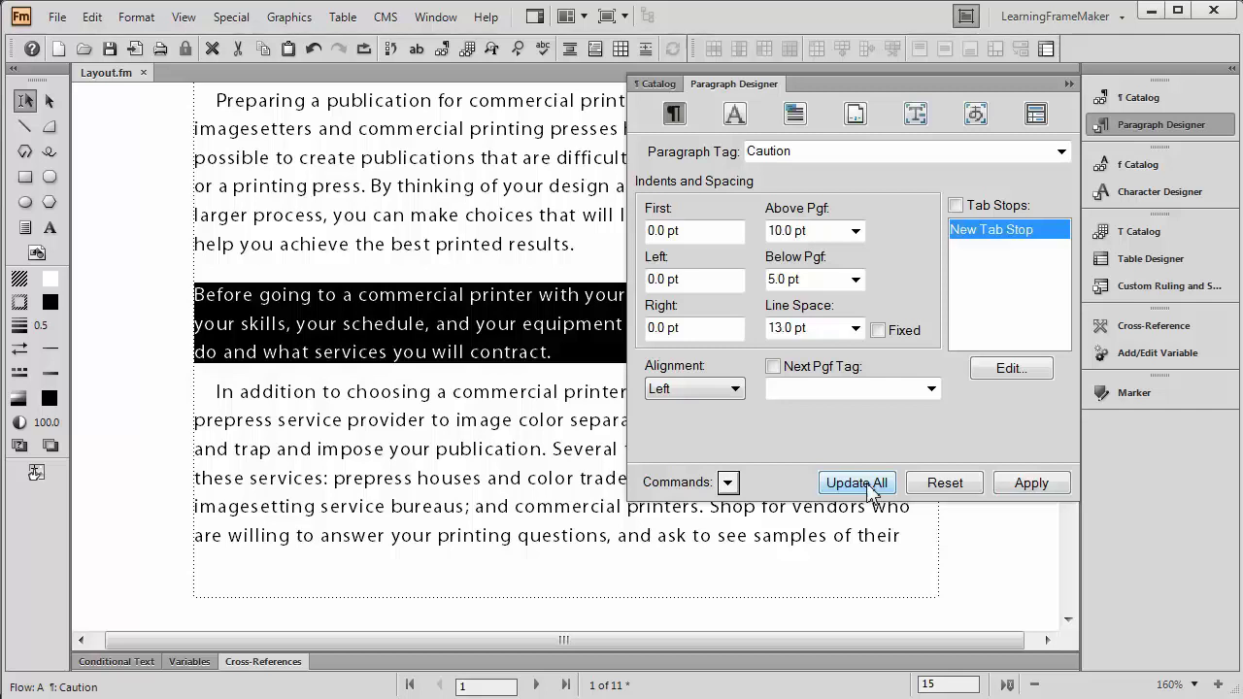
# Give Caution paragraphs a 'caution:' autonumber label styled with the Emphasis character format.
pyautogui.click(853, 115)
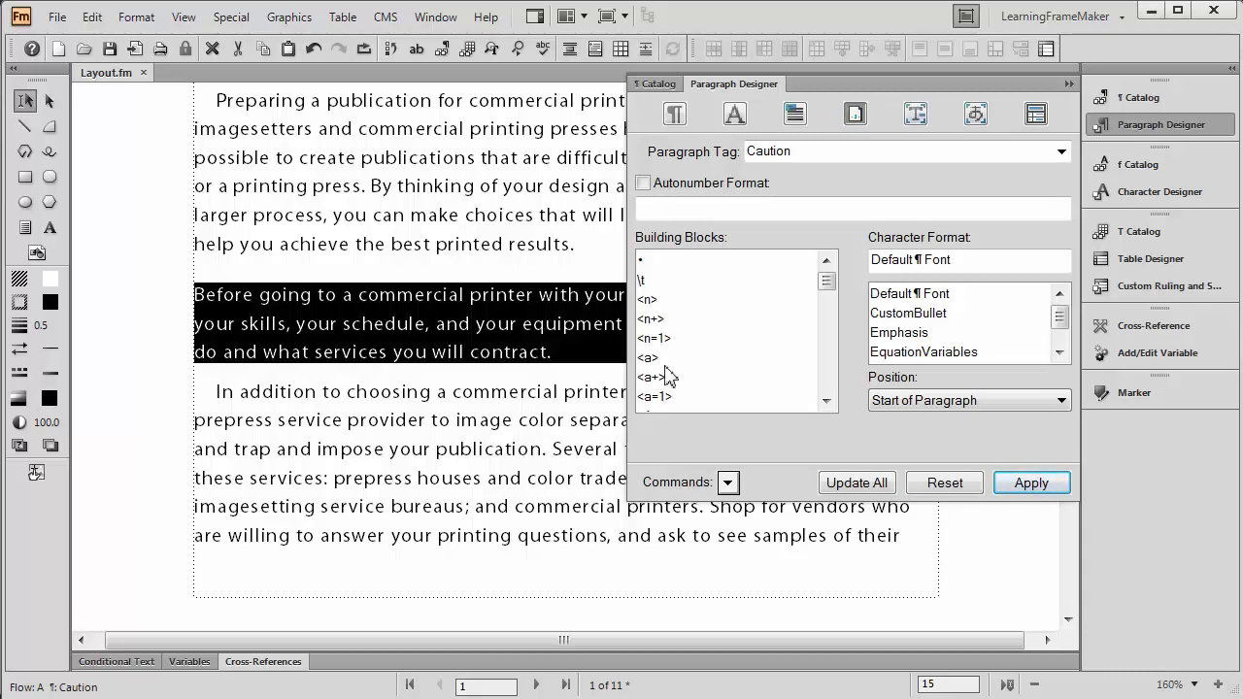
pyautogui.click(646, 209)
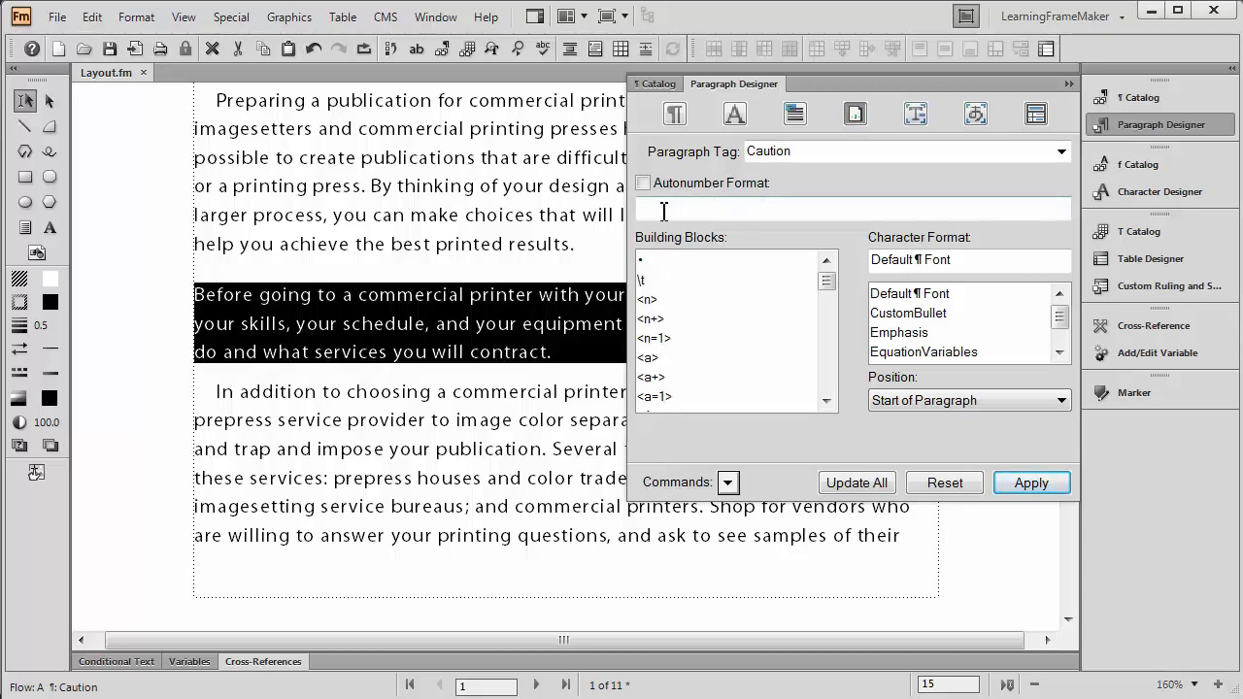
pyautogui.click(664, 210)
pyautogui.write('c')
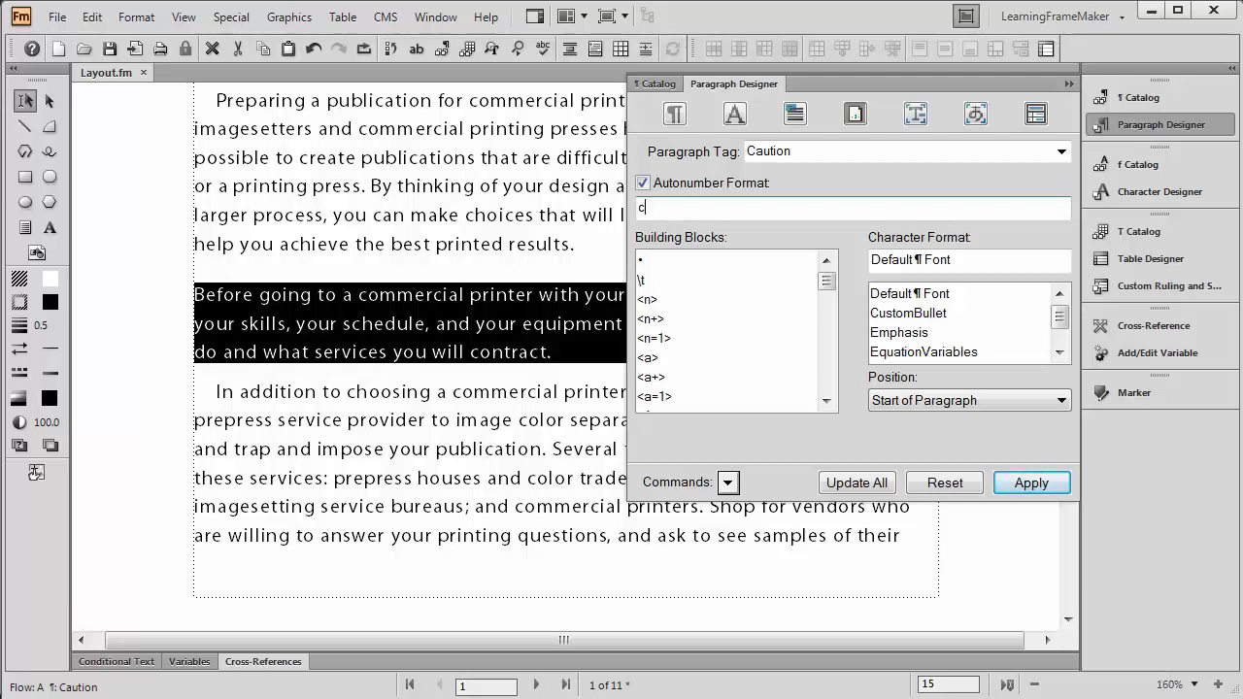
pyautogui.write('aution:')
pyautogui.click(851, 490)
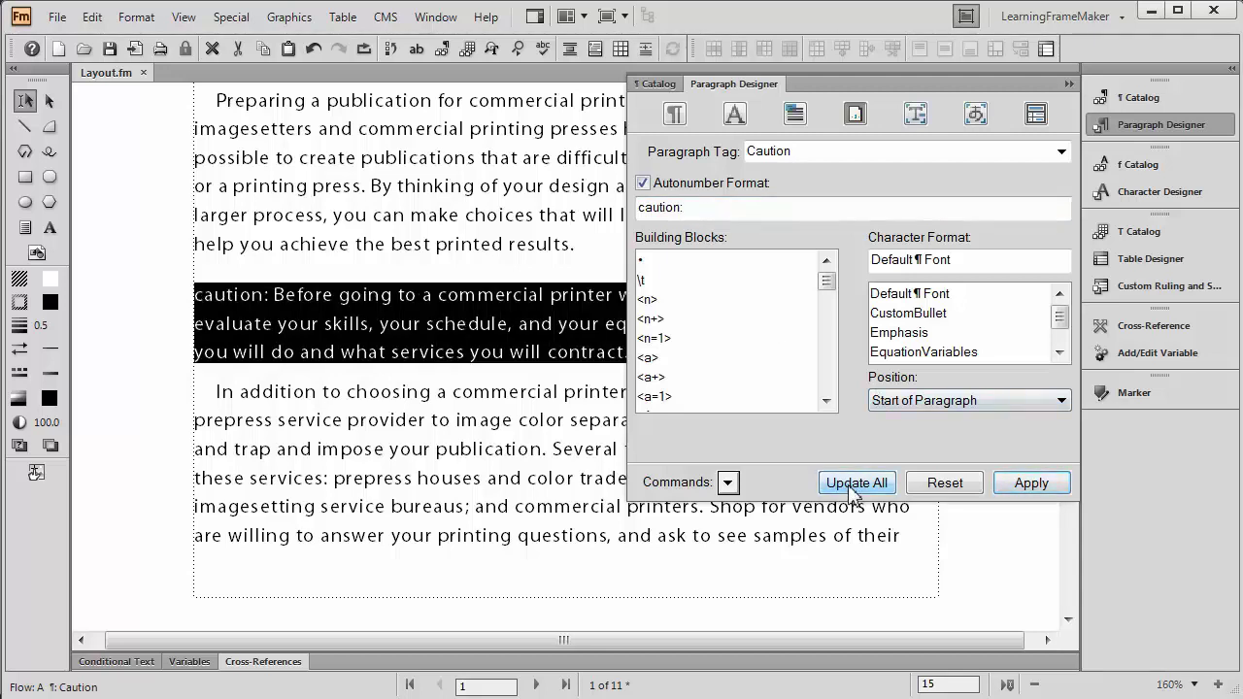
pyautogui.click(492, 351)
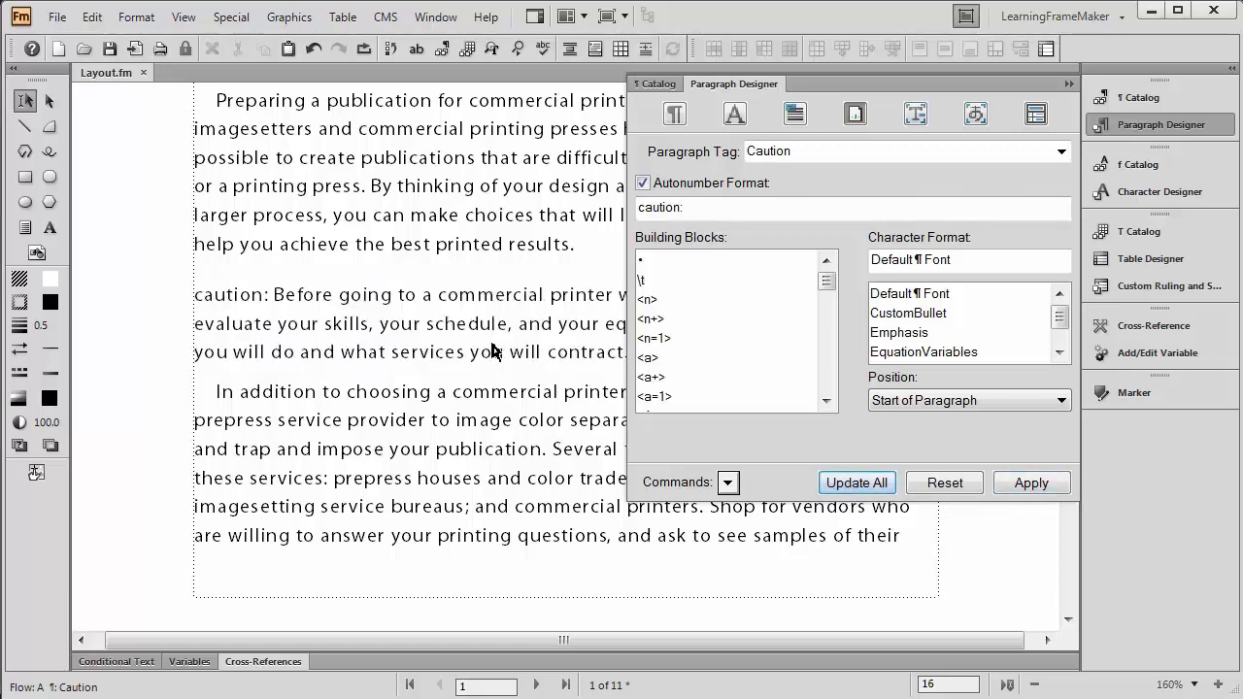
pyautogui.click(898, 333)
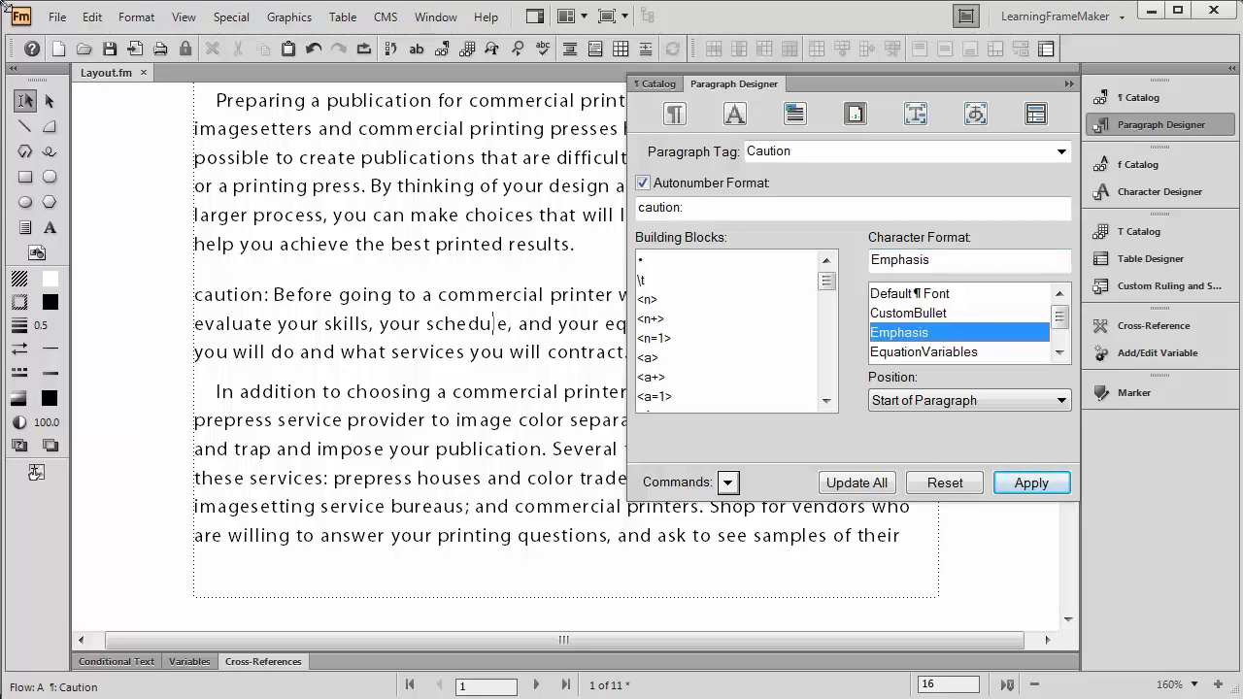
pyautogui.click(867, 485)
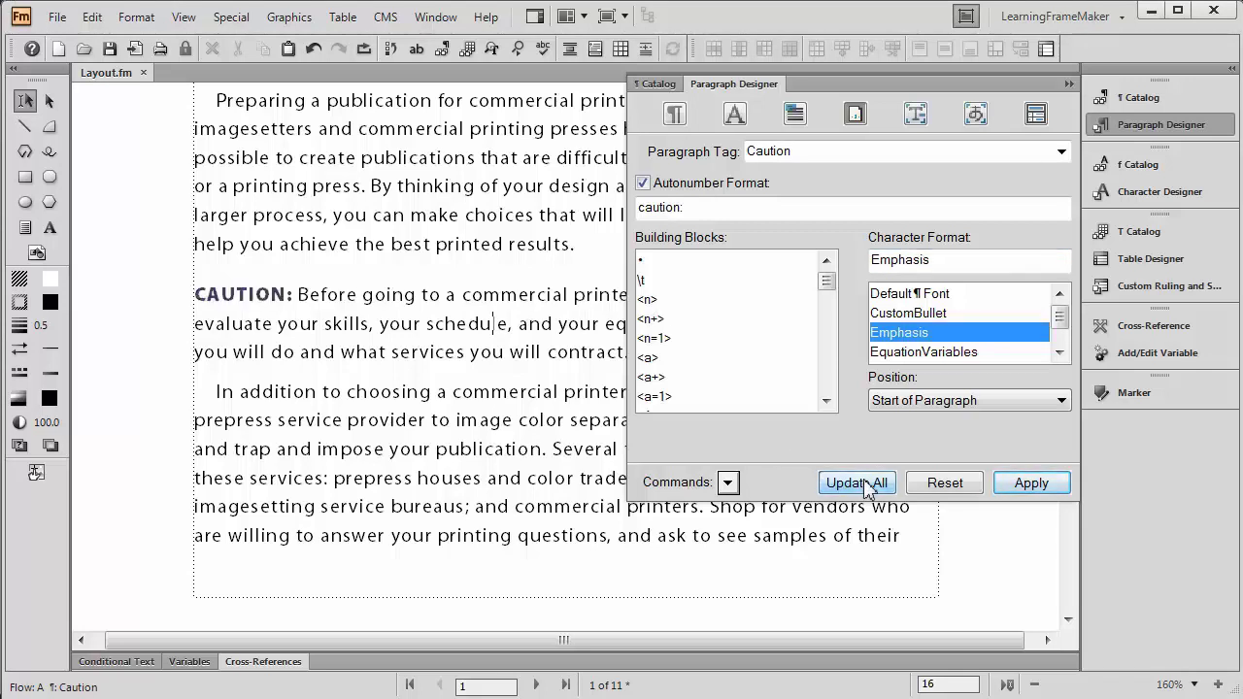
pyautogui.click(1069, 84)
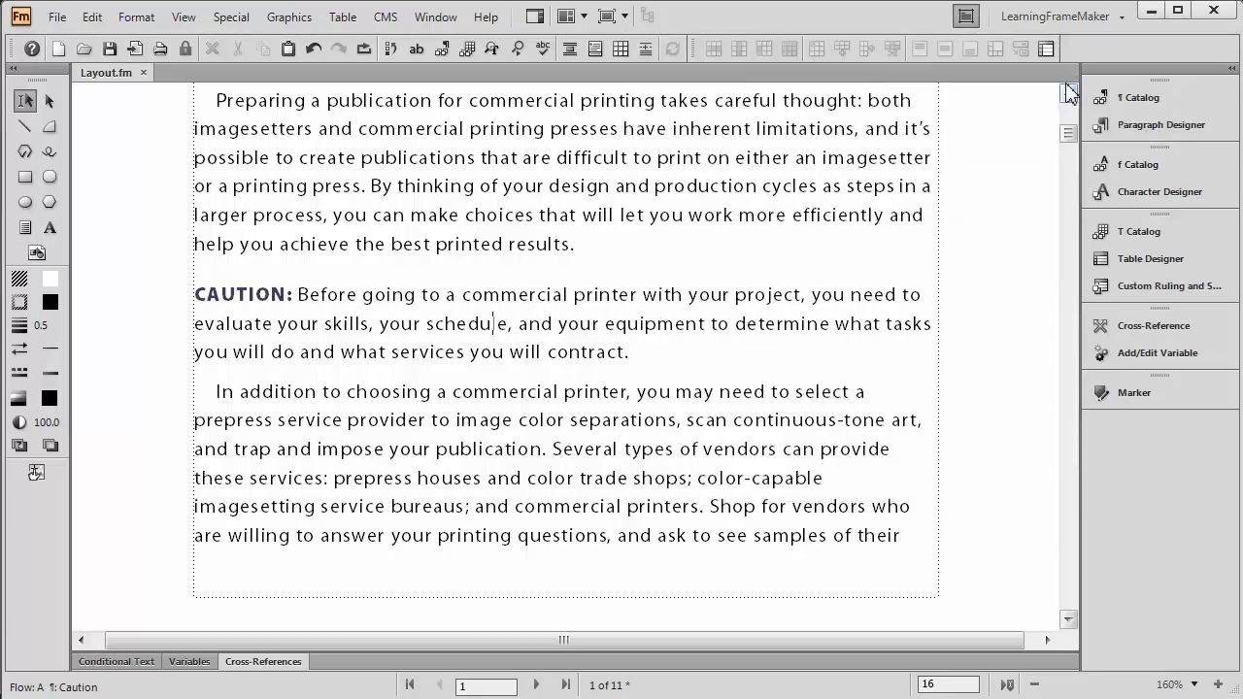
pyautogui.click(1155, 101)
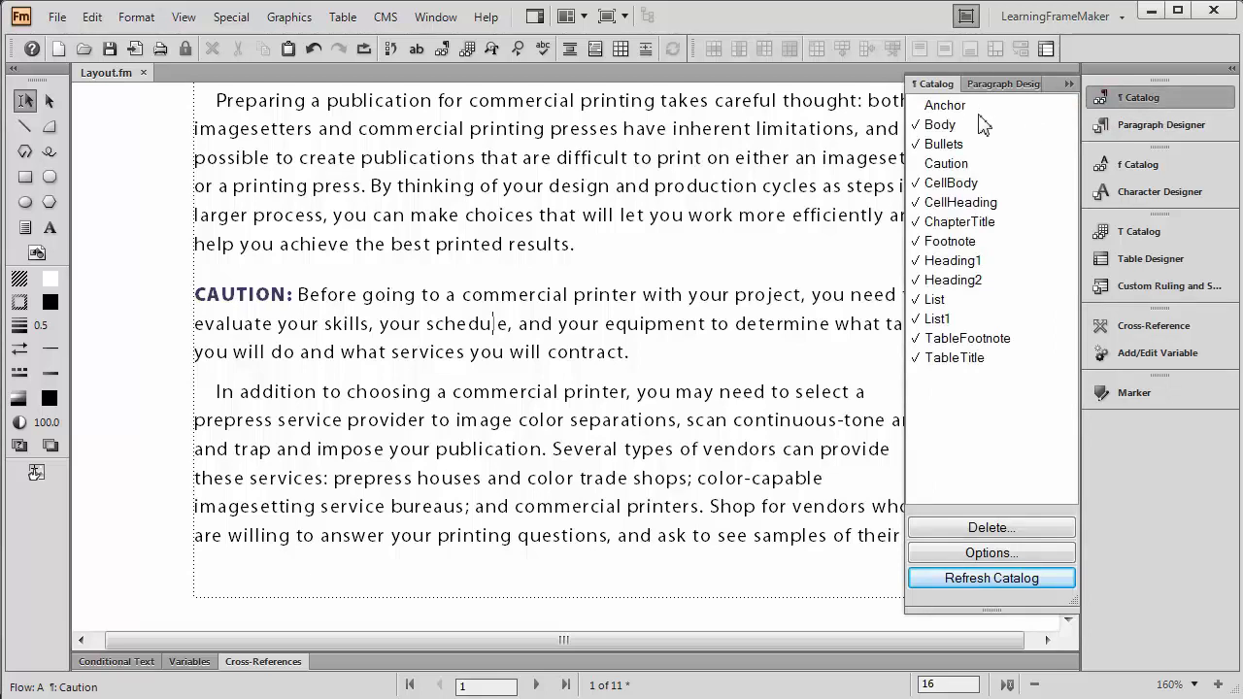
pyautogui.click(959, 133)
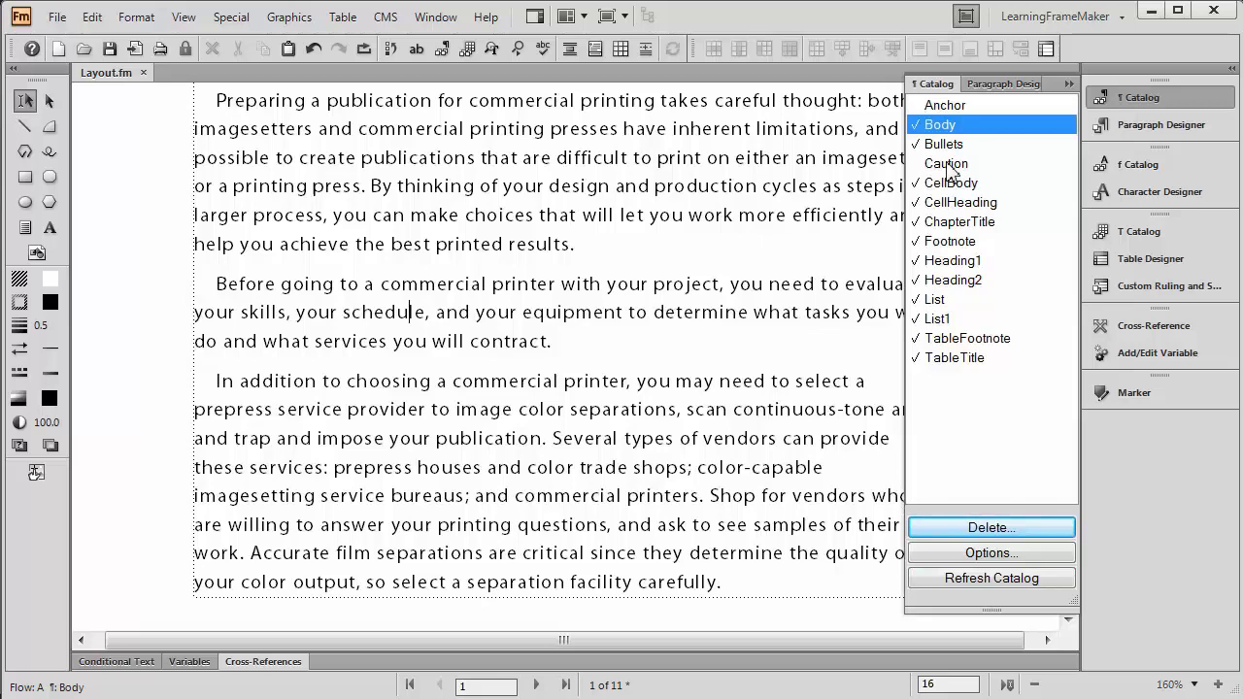
pyautogui.click(949, 167)
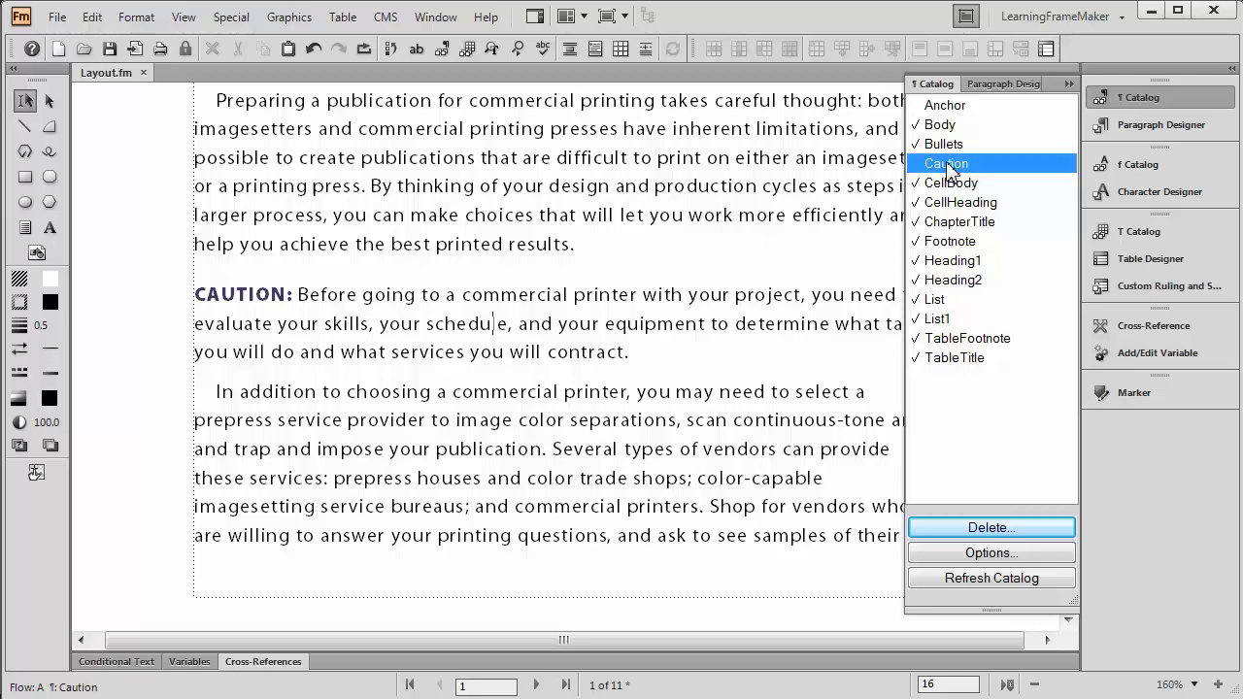
pyautogui.click(1139, 128)
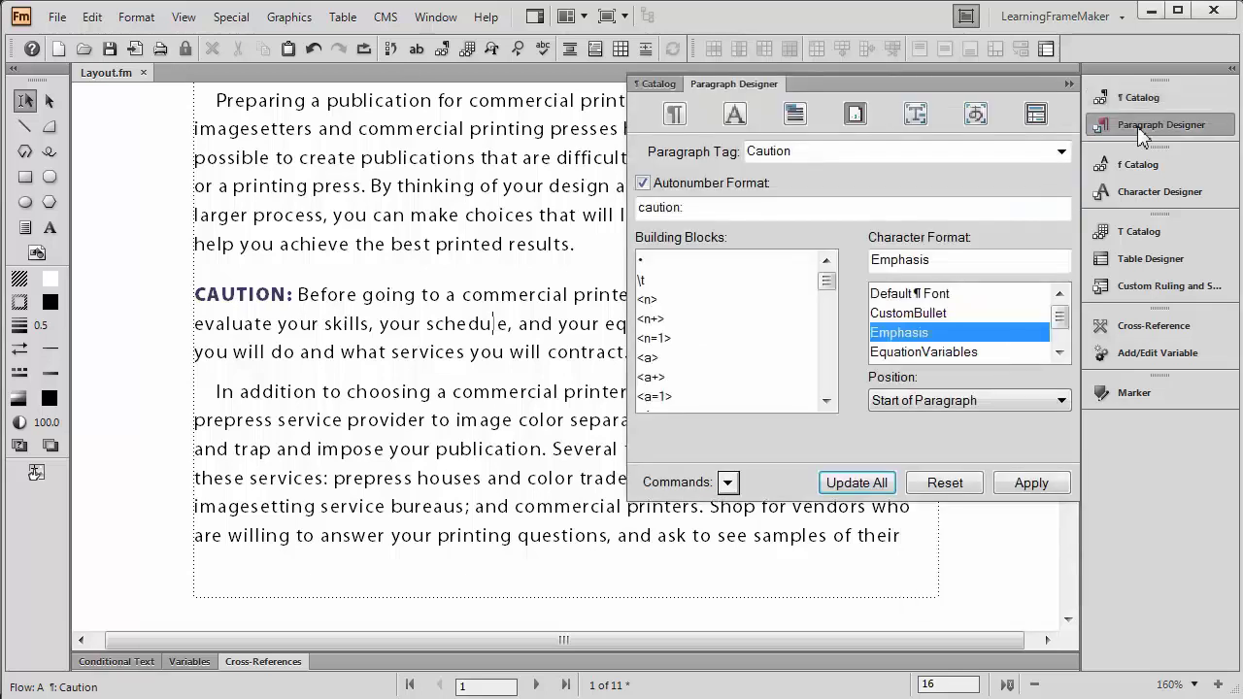
# Set Frame Above Pgf to Caution for all Caution paragraphs, then close the Paragraph Designer.
pyautogui.click(915, 116)
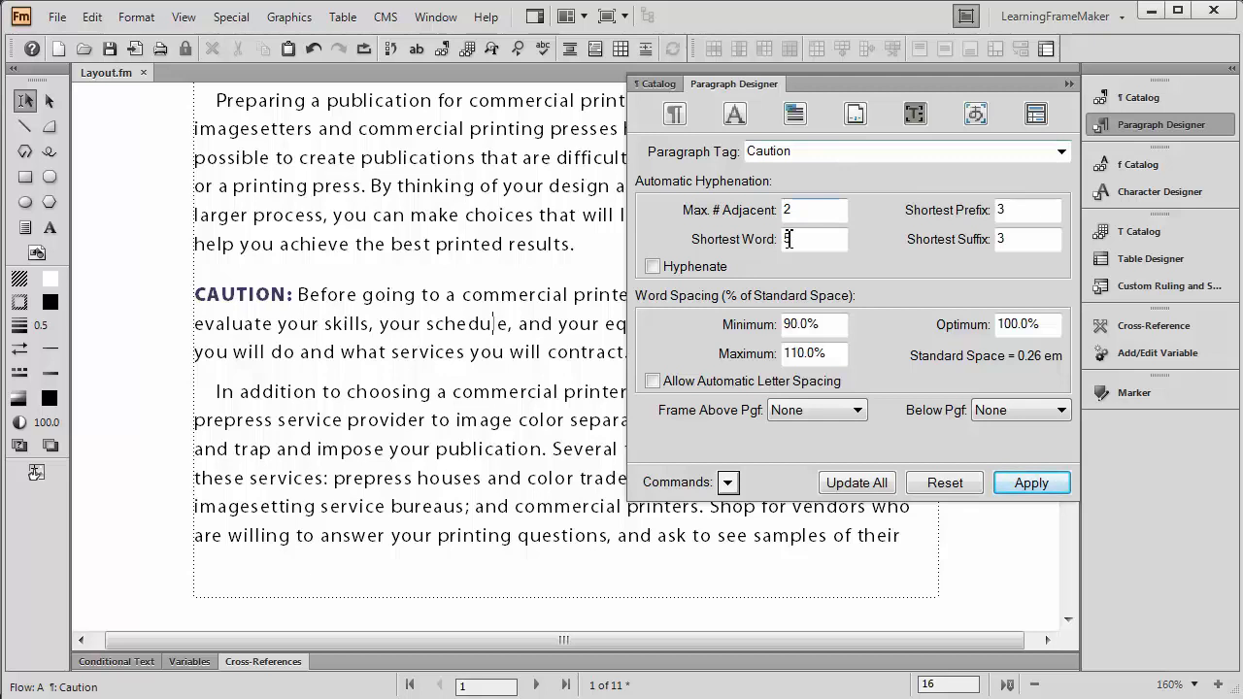
pyautogui.click(793, 412)
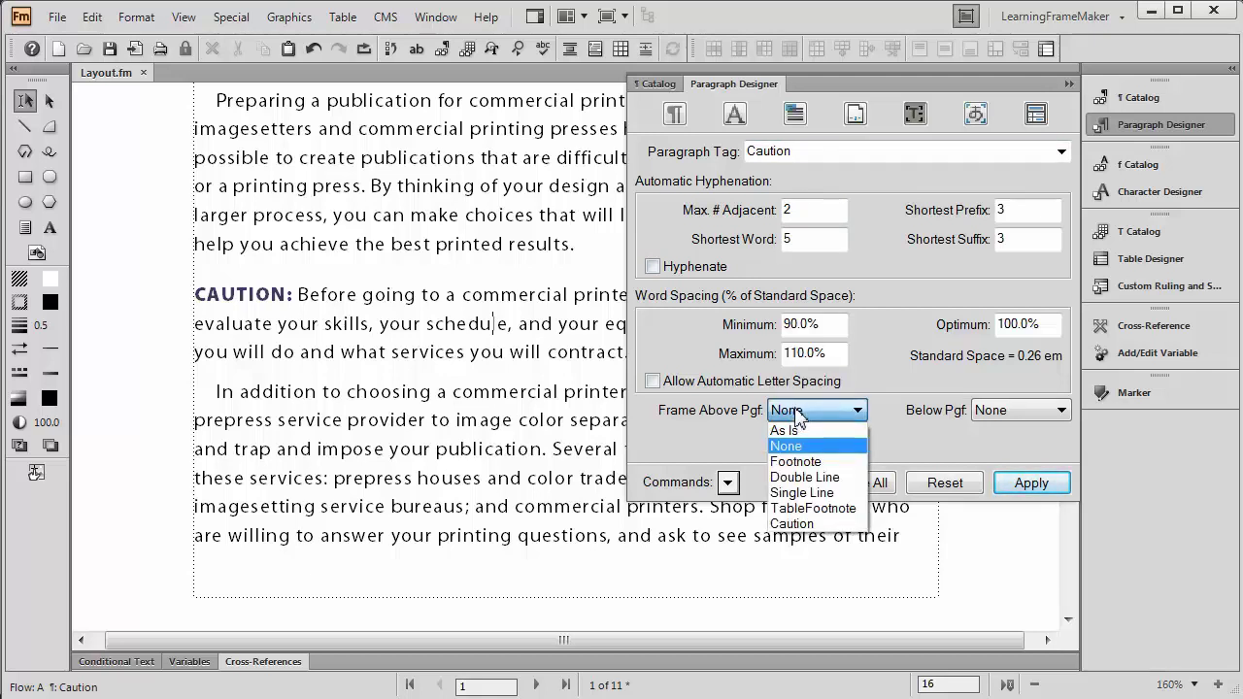
pyautogui.click(794, 525)
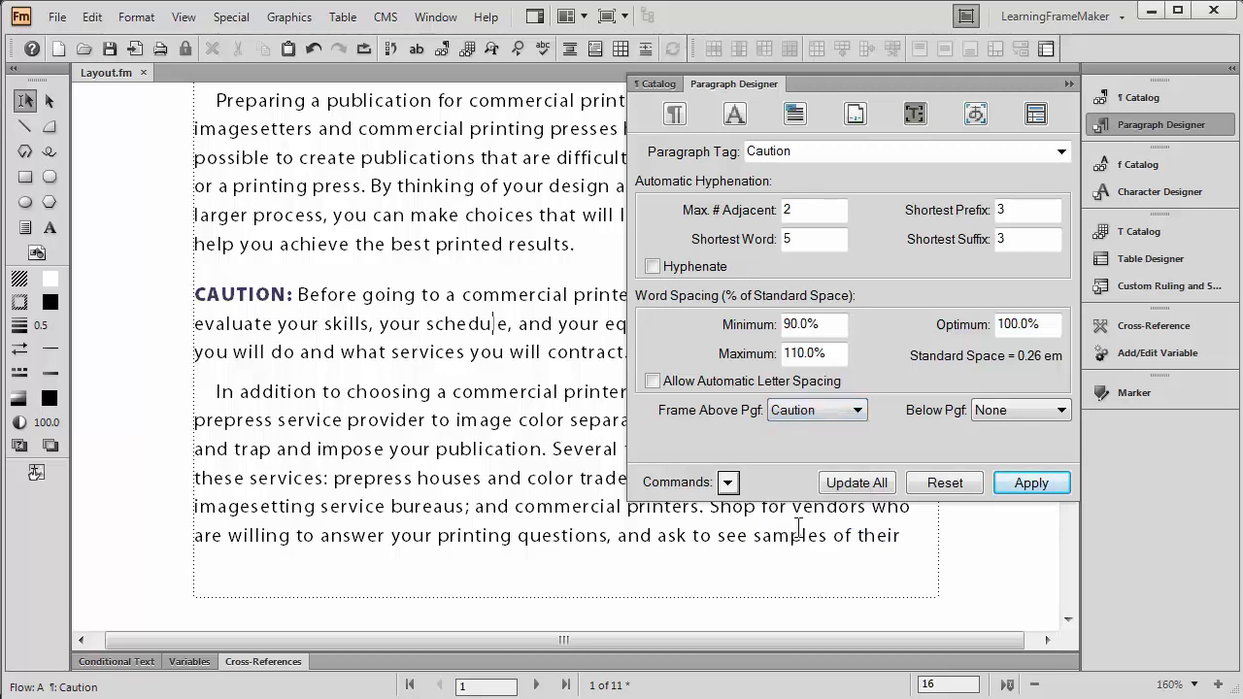
pyautogui.click(856, 485)
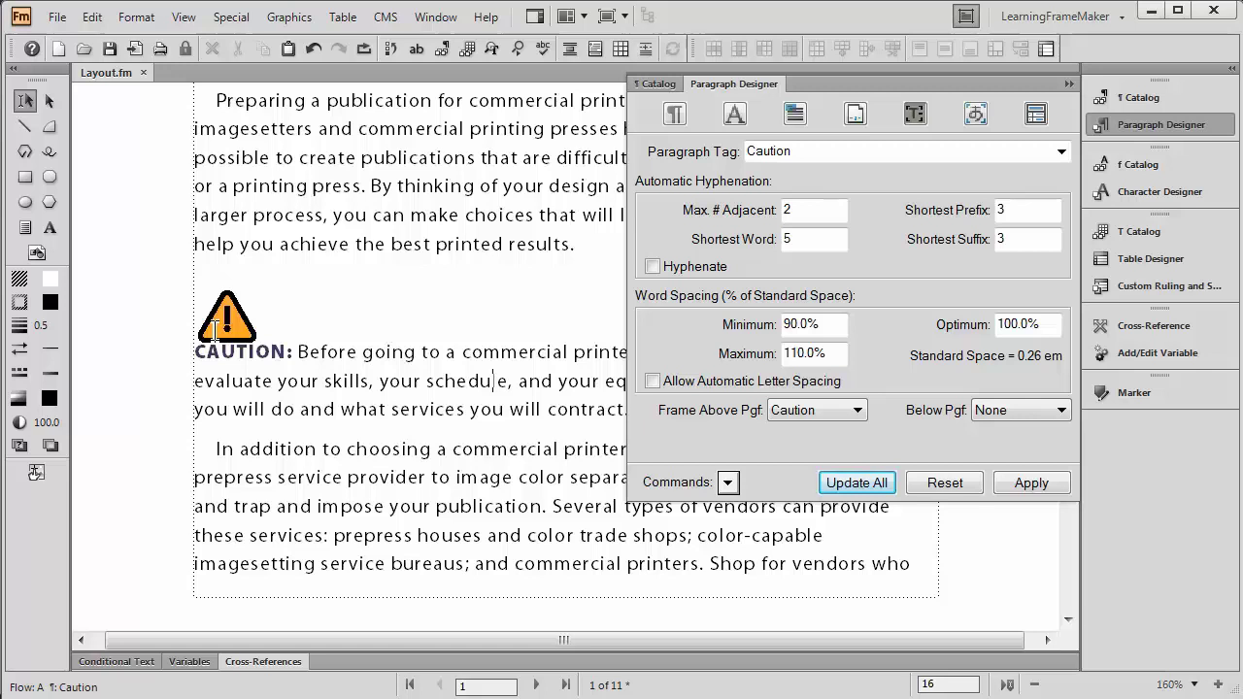
pyautogui.click(1069, 84)
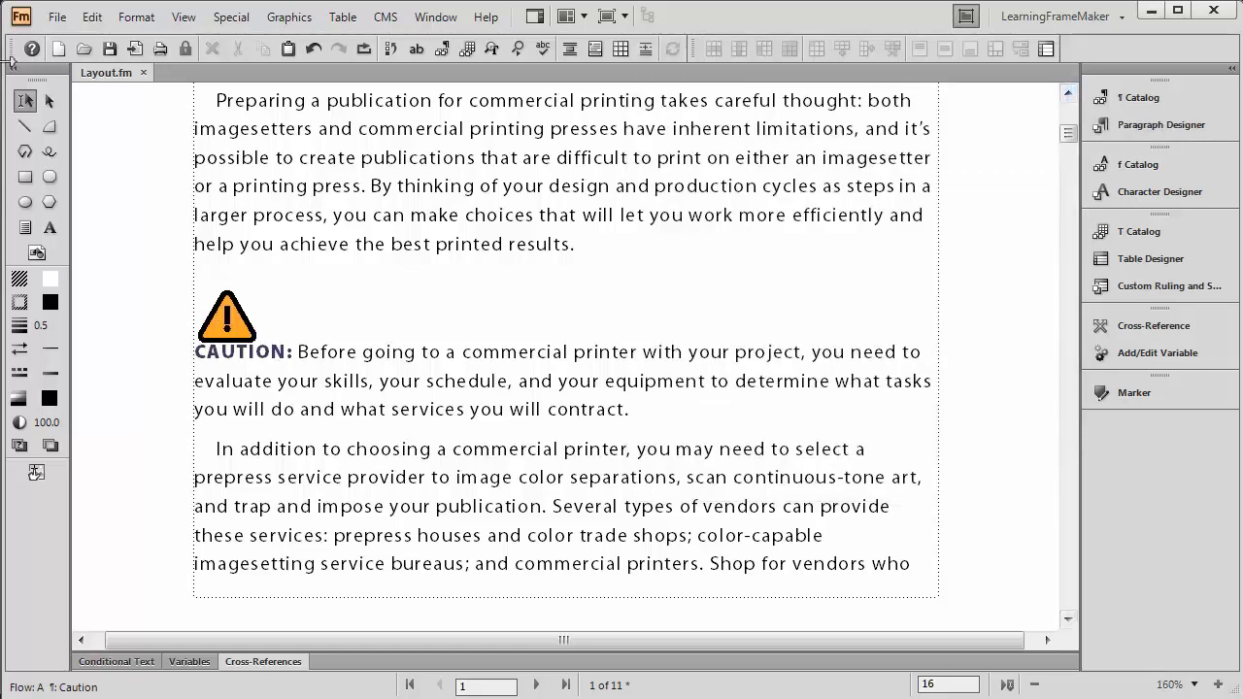
# Switch to the reference pages and drag the Caution frame's top edge up to make it taller.
pyautogui.click(184, 17)
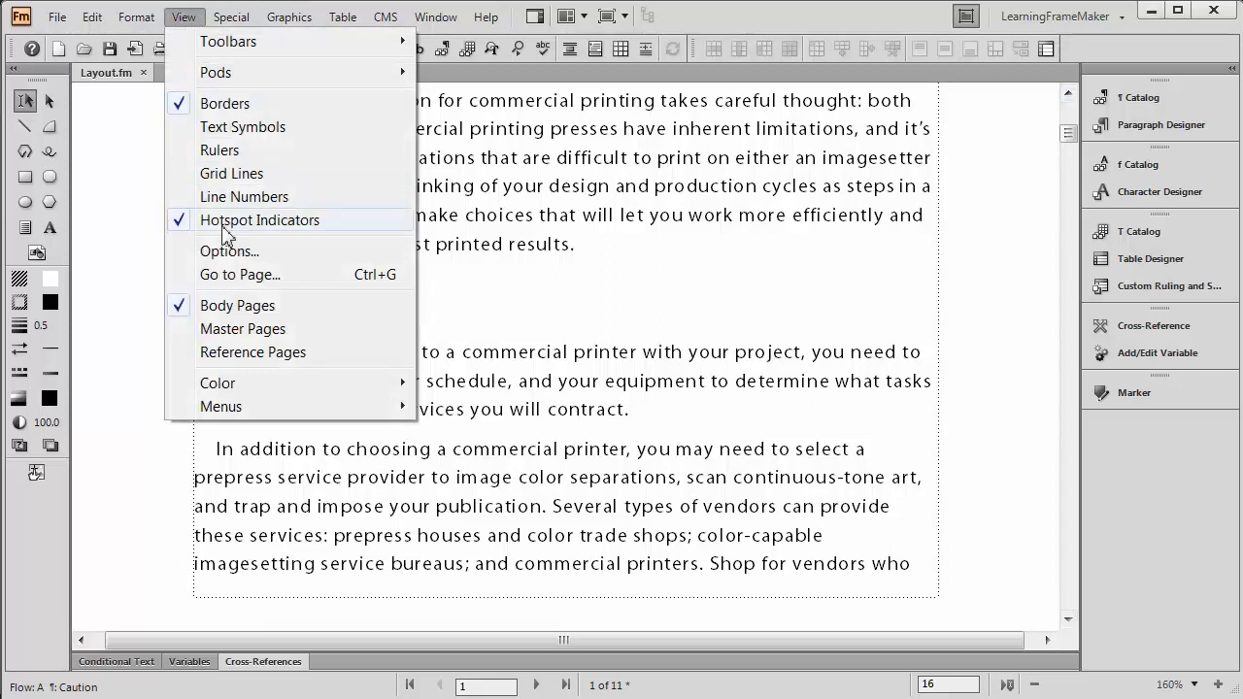
pyautogui.click(233, 359)
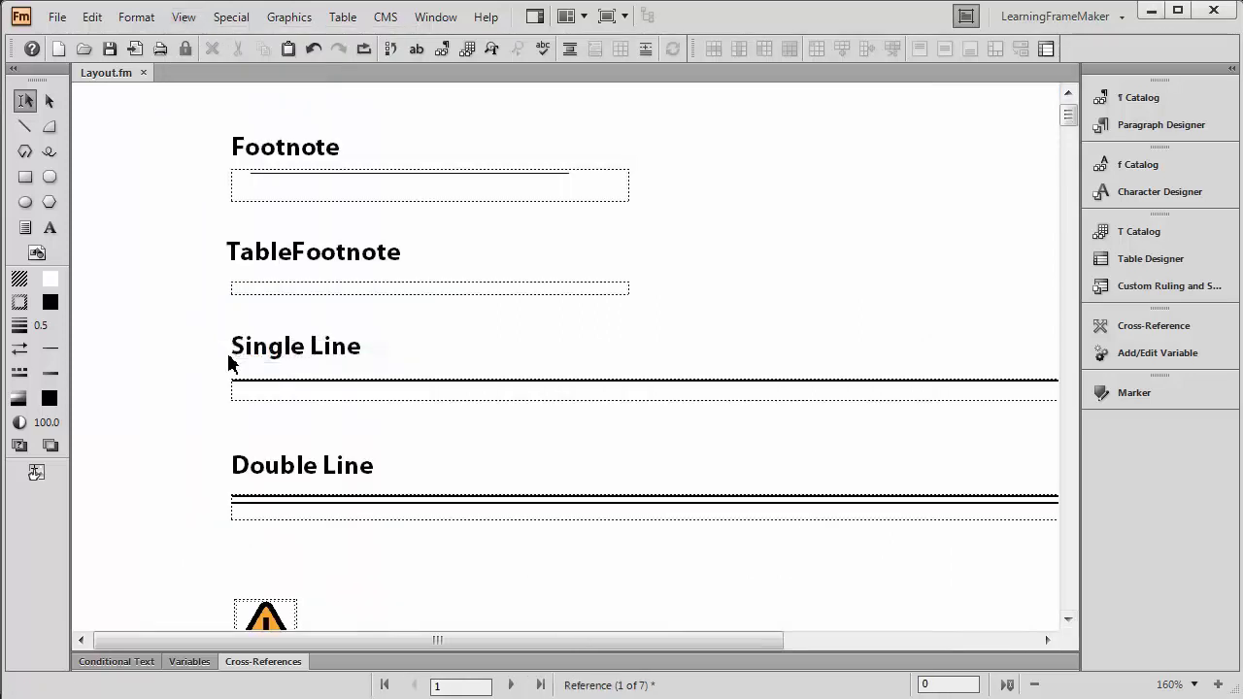
pyautogui.scroll(-3, 227, 363)
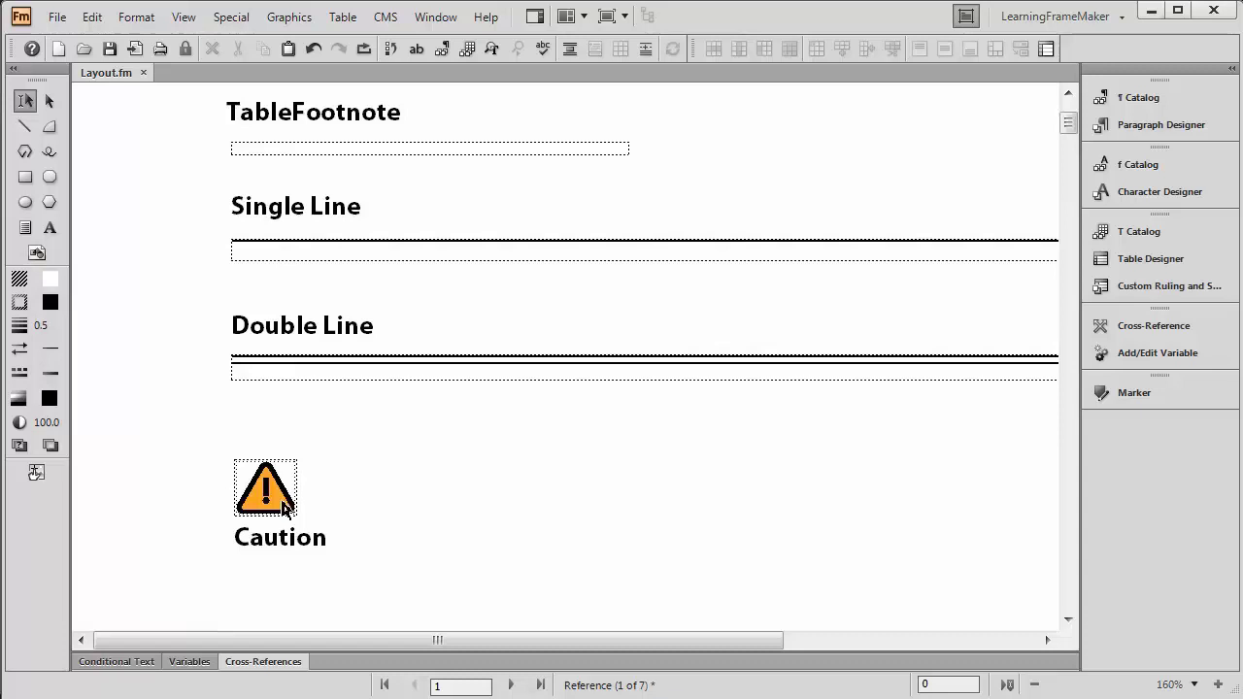
pyautogui.click(266, 537)
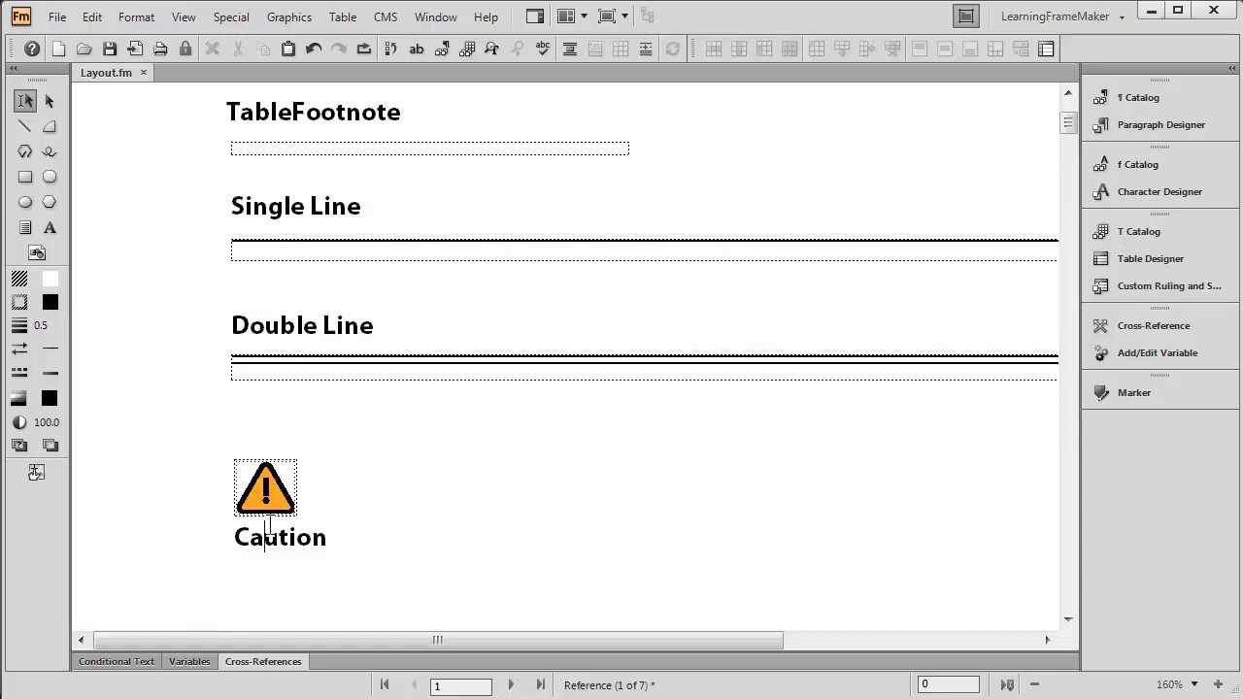
pyautogui.click(263, 465)
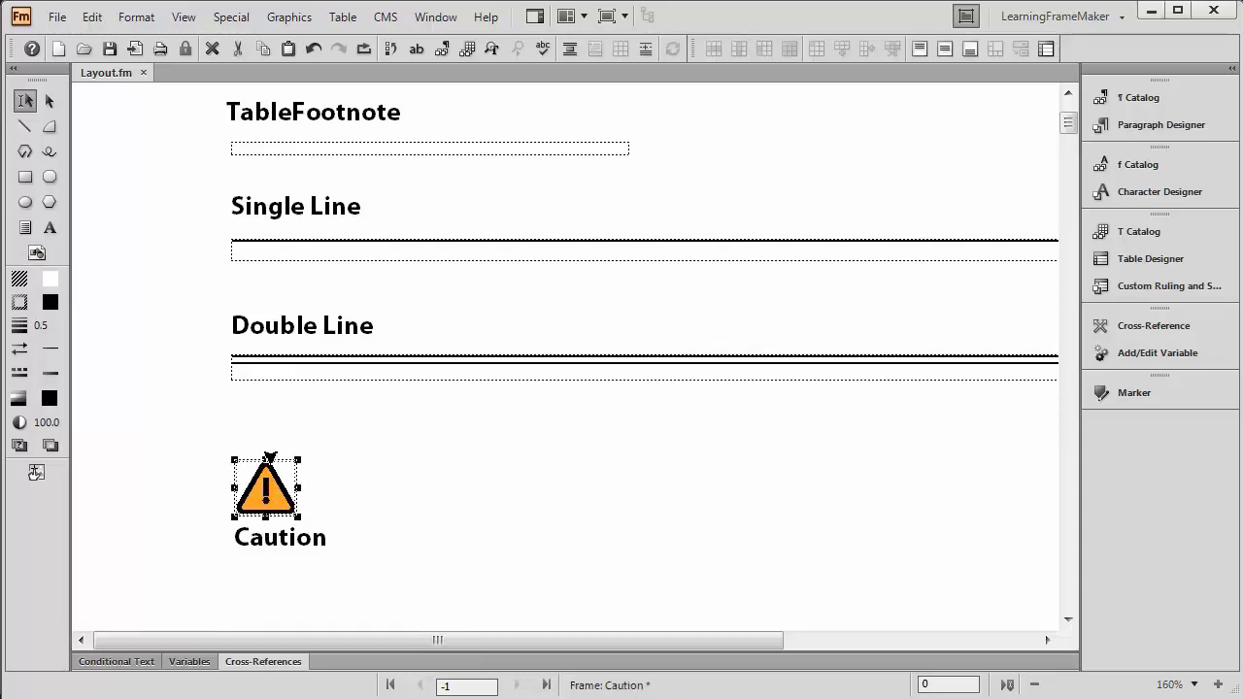
pyautogui.moveTo(269, 455); pyautogui.dragTo(269, 436)
# Nudge the warning triangle up two steps inside the Caution frame.
pyautogui.click(274, 485)
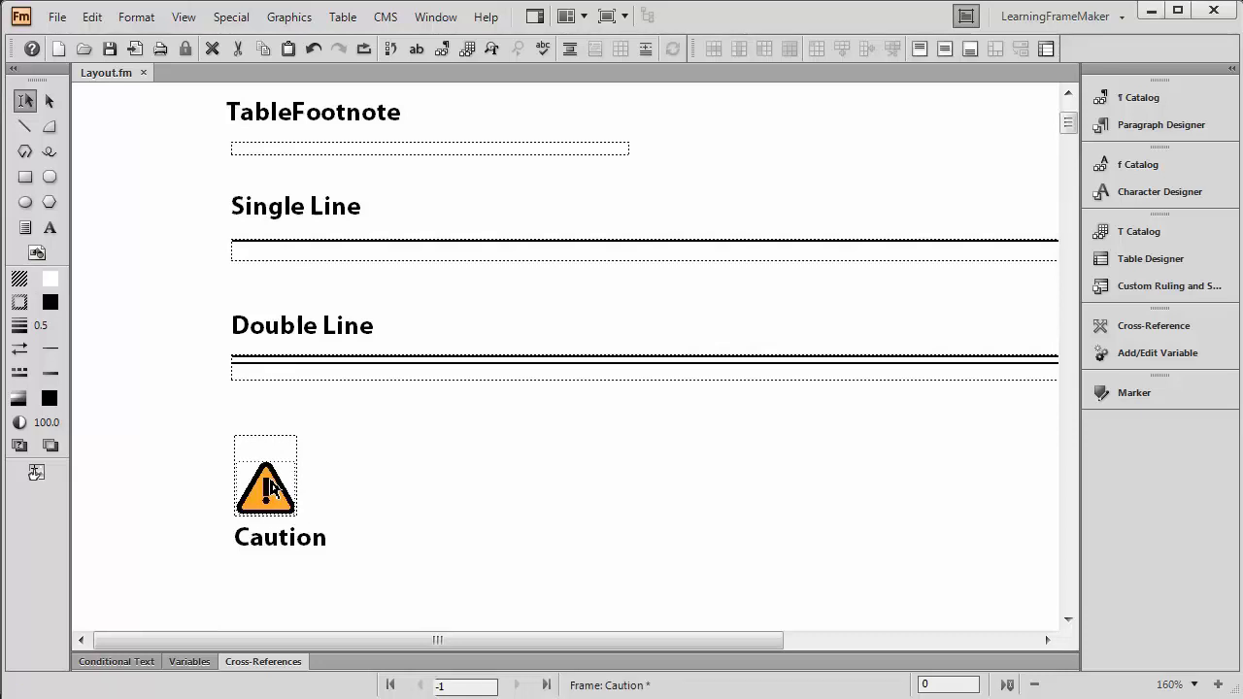
pyautogui.click(272, 490)
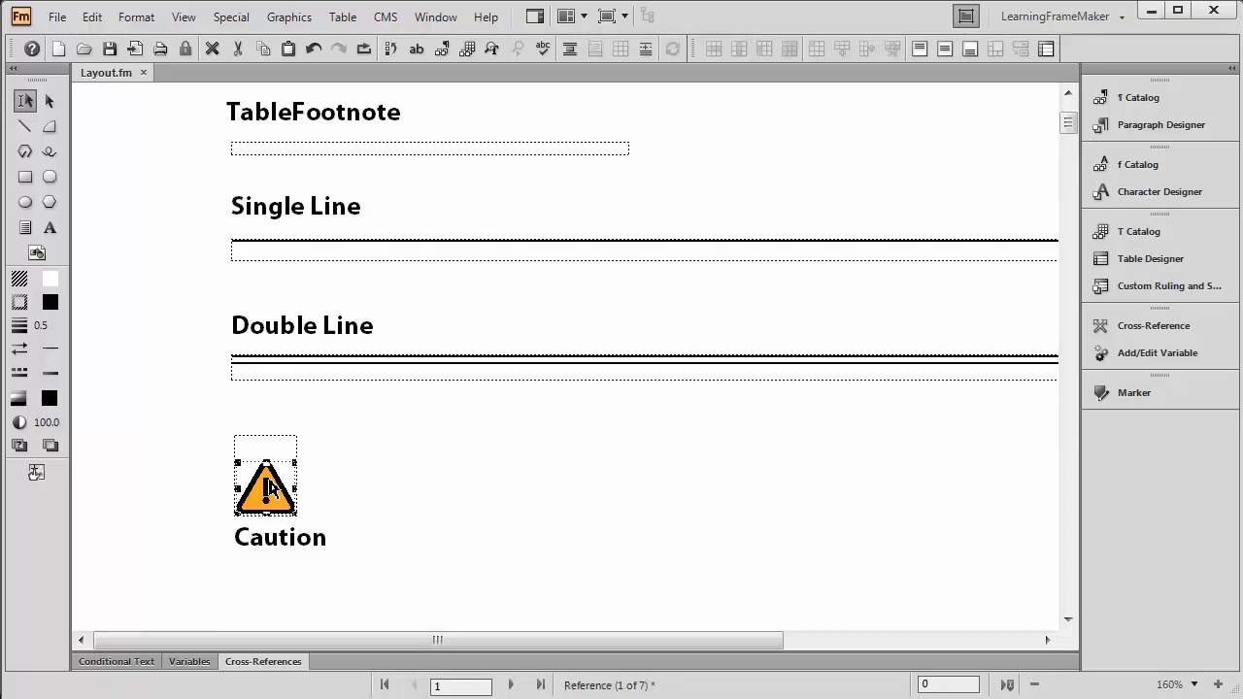
pyautogui.press('Up')
pyautogui.press('Up')
pyautogui.press('Up')
pyautogui.press('Up')
pyautogui.press('Up')
pyautogui.press('Up')
pyautogui.press('Up')
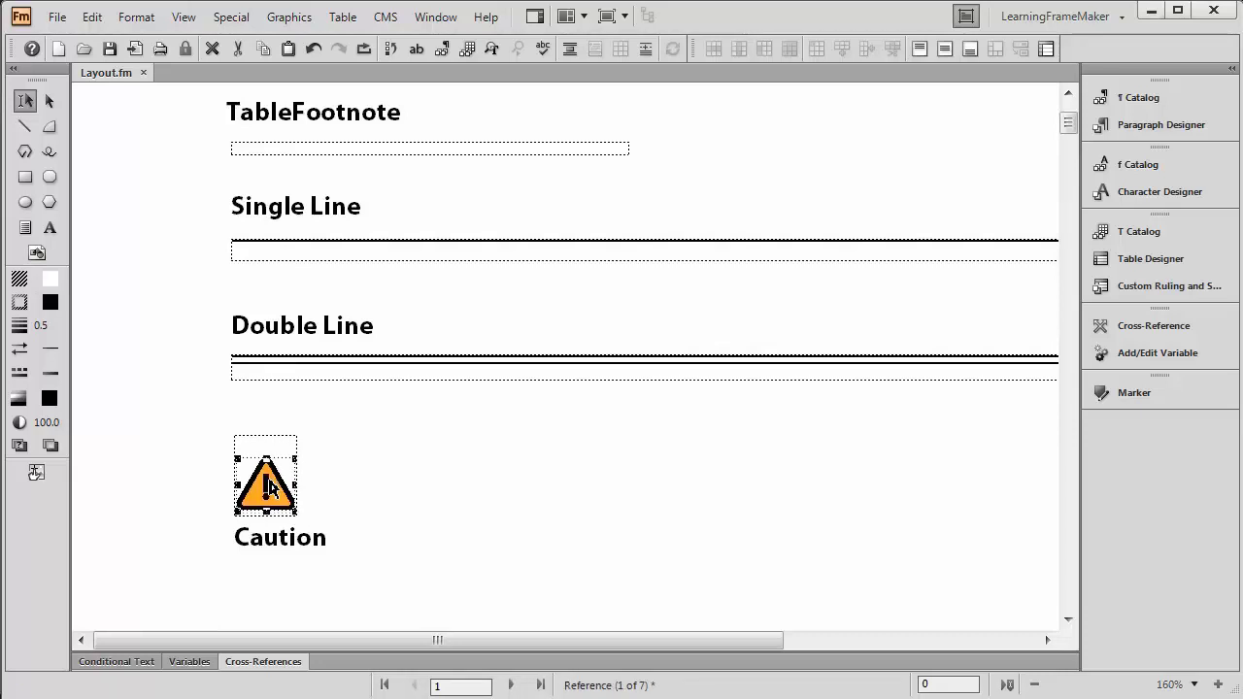
pyautogui.press('Up')
pyautogui.press('Up')
pyautogui.press('Up')
pyautogui.press('Up')
pyautogui.press('Up')
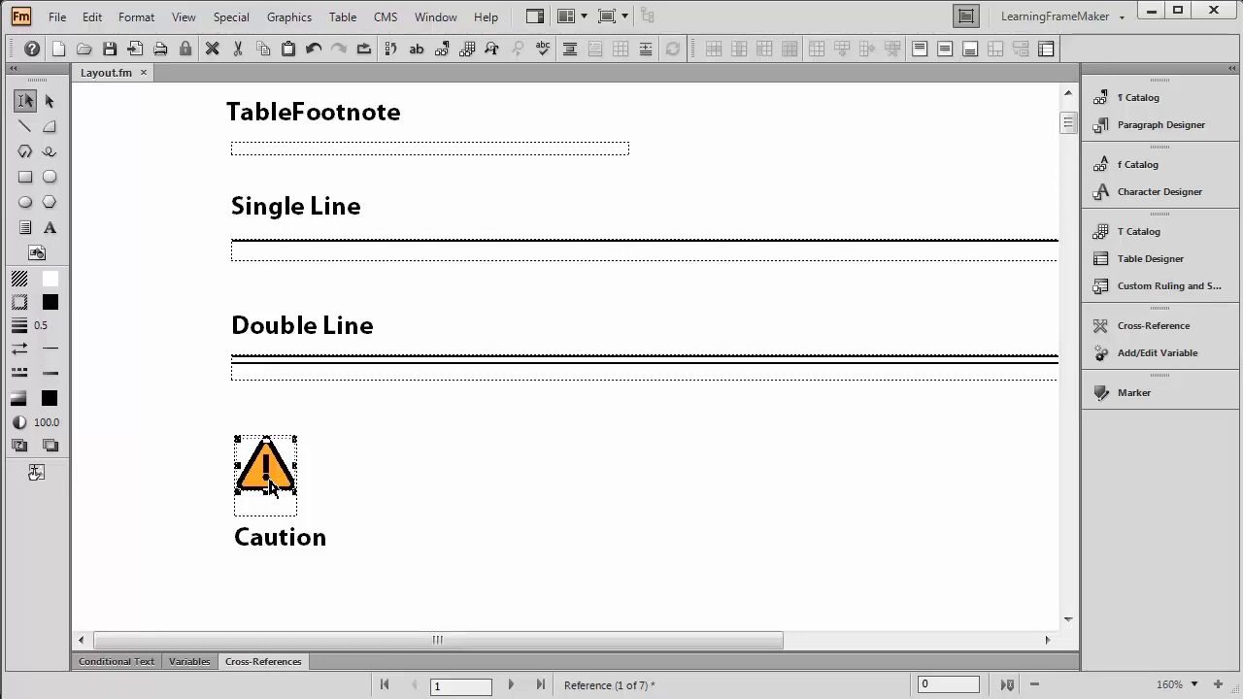
# Return to the body pages and put the cursor in the CAUTION paragraph.
pyautogui.click(185, 18)
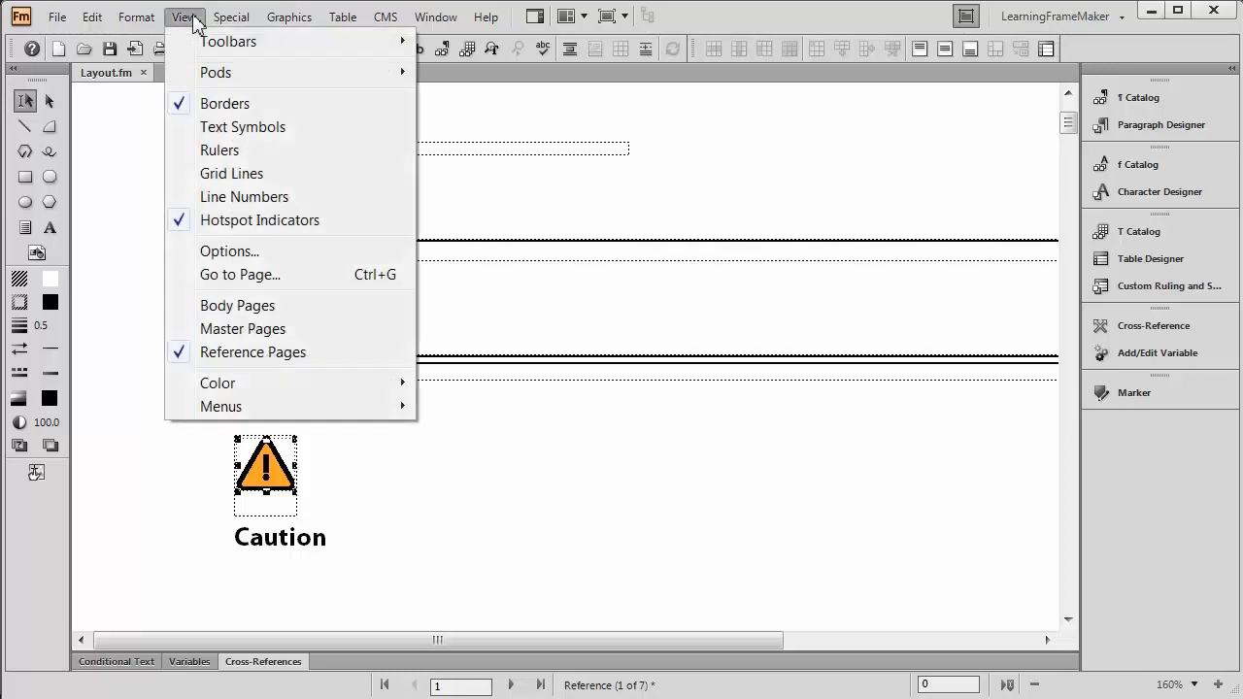
pyautogui.click(241, 309)
pyautogui.scroll(-5, 369, 357)
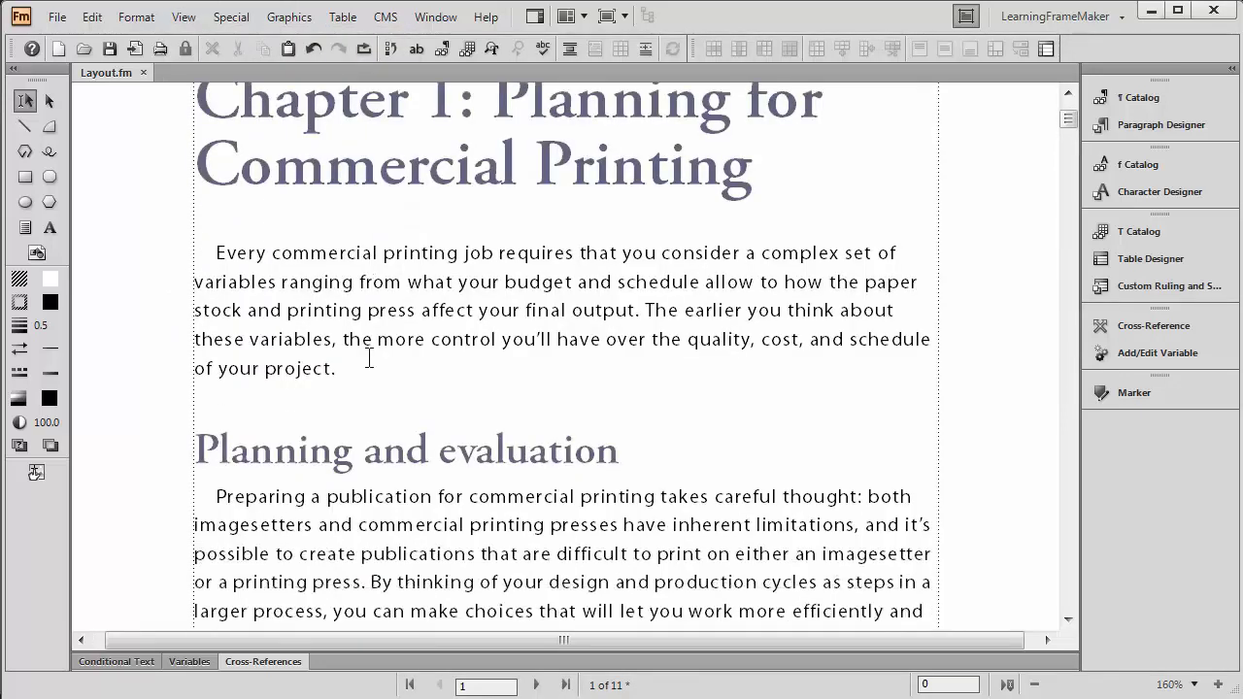
pyautogui.scroll(-5, 369, 358)
pyautogui.scroll(-1, 370, 358)
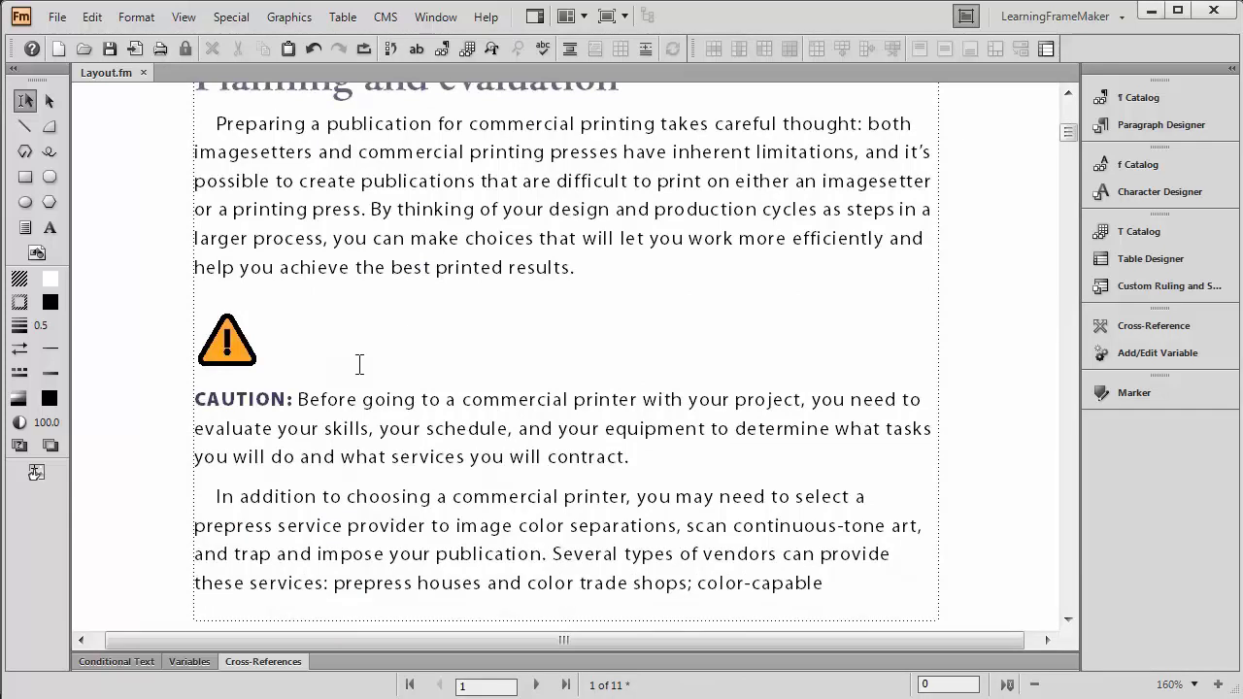
pyautogui.click(356, 437)
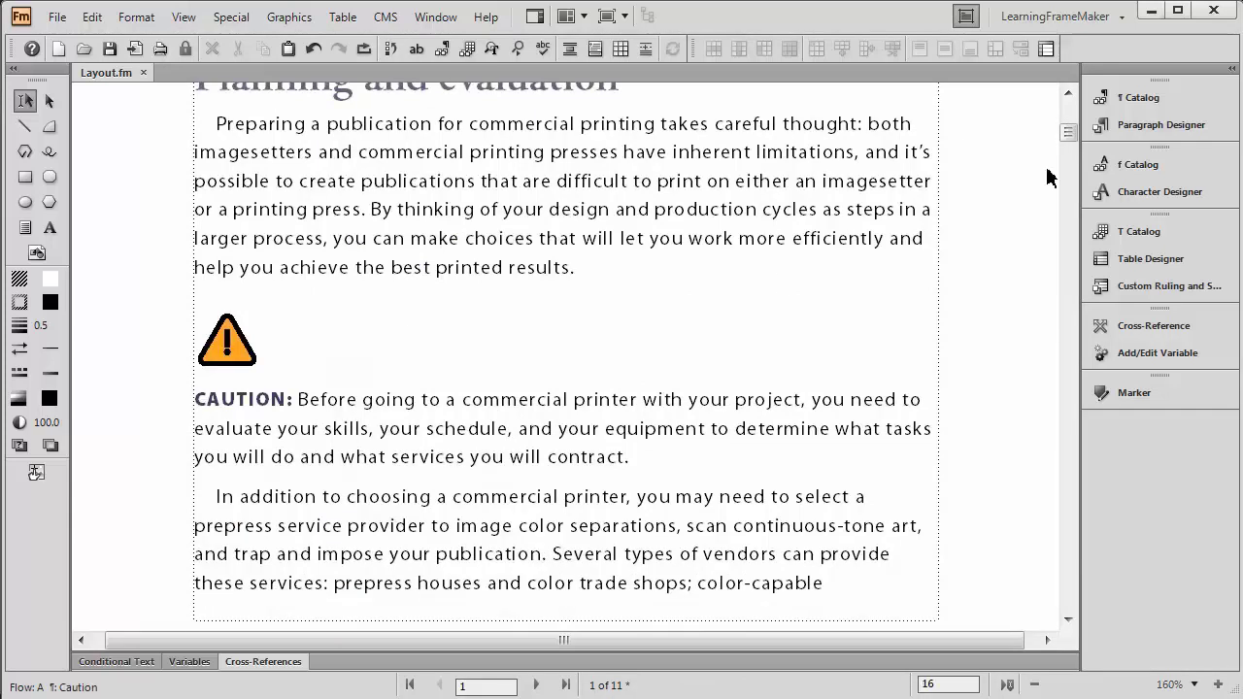
# Apply Body and then Caution again so the paragraph picks up the updated frame.
pyautogui.click(1124, 98)
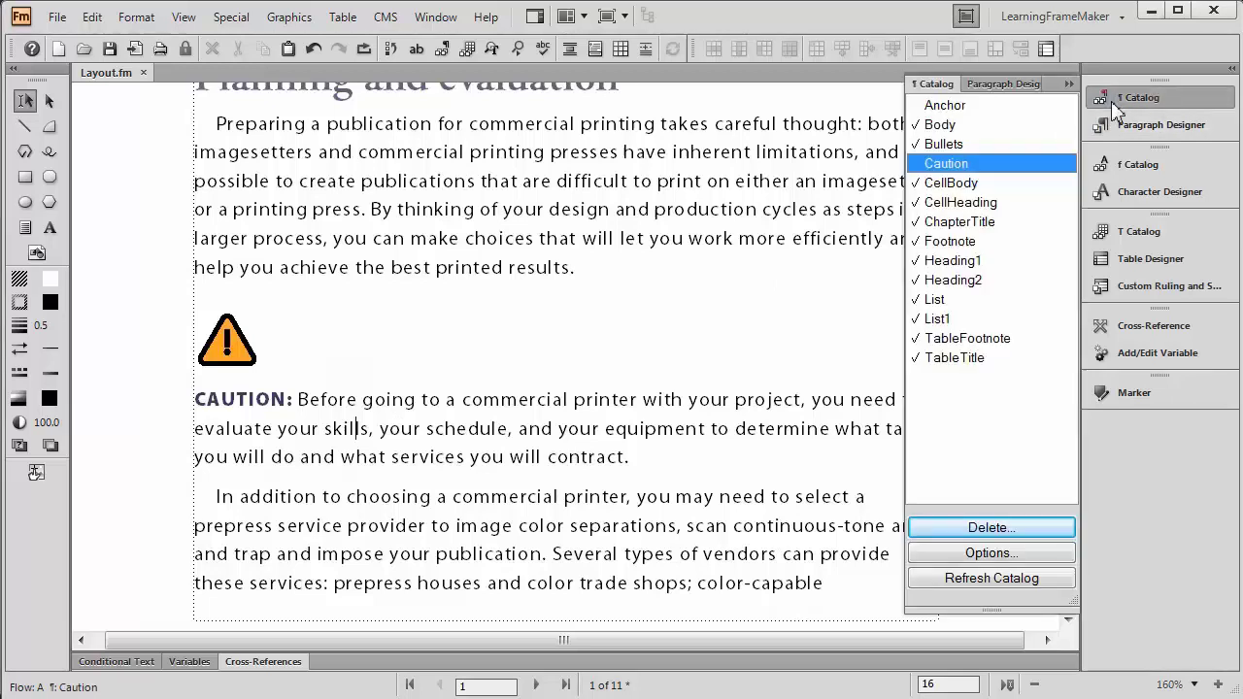
pyautogui.moveTo(974, 109); pyautogui.dragTo(973, 124)
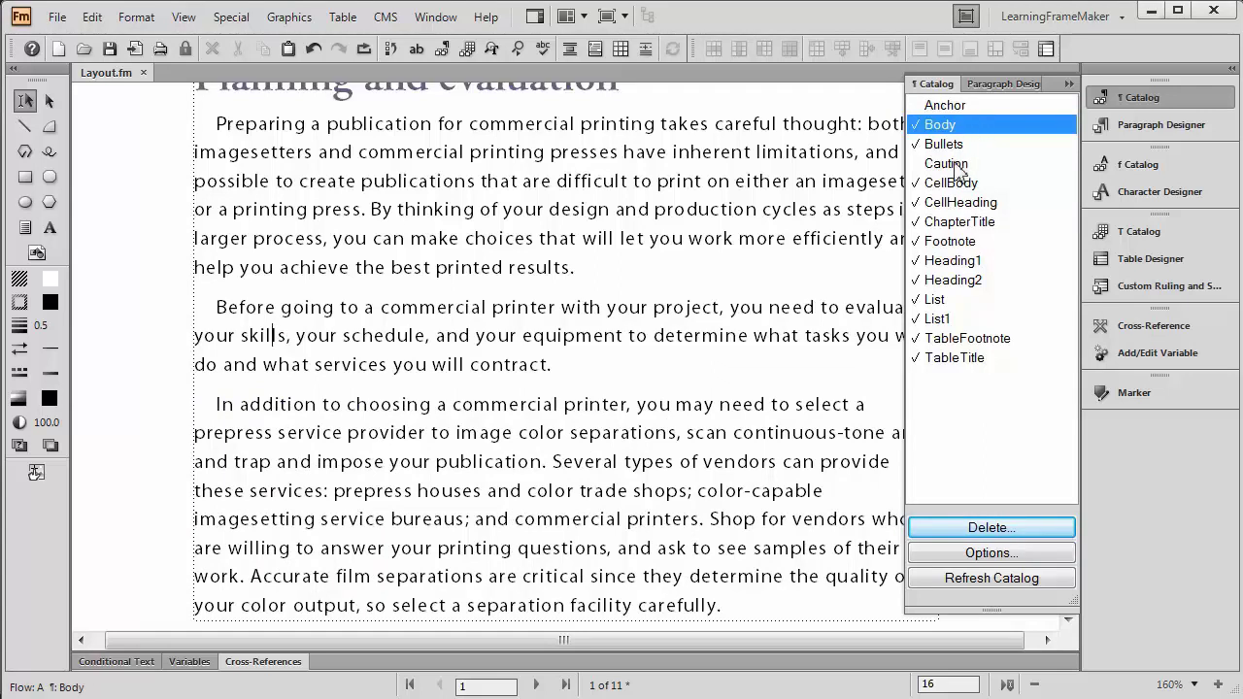
pyautogui.click(947, 164)
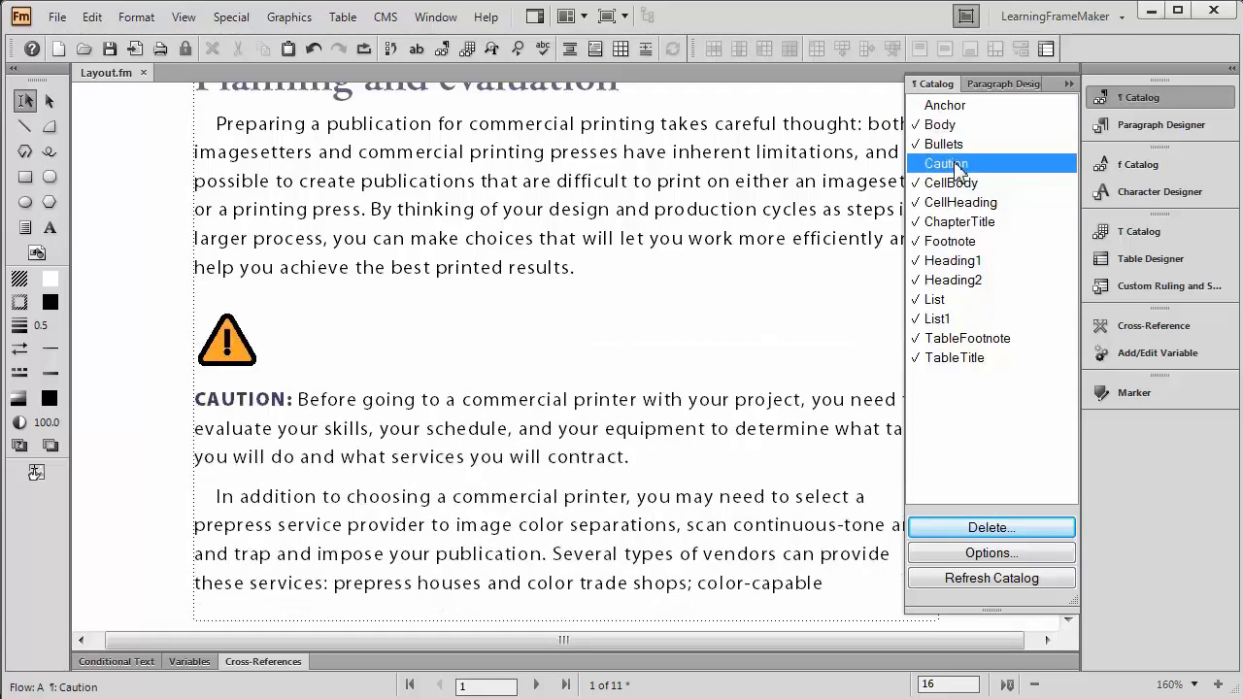